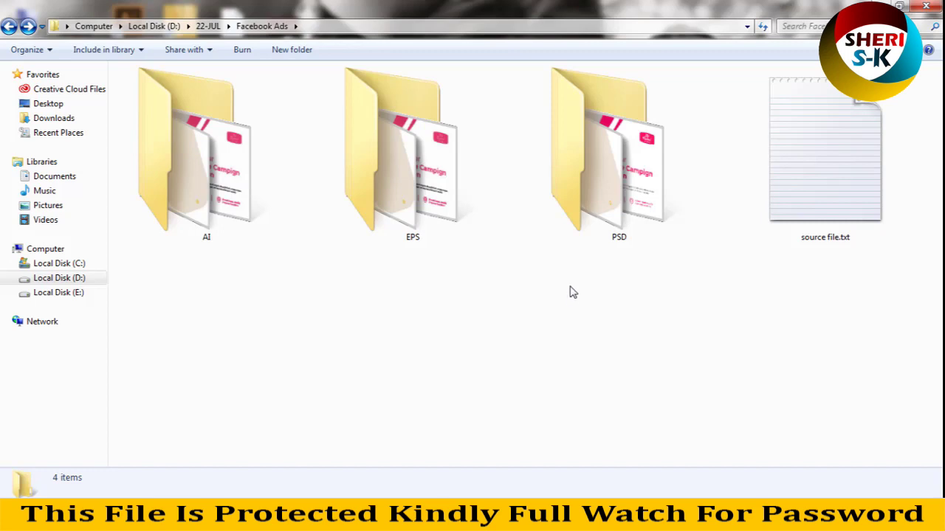
Choose the PSD folder from among the AI, EPS and PSD template folders and open it
click(605, 219)
click(407, 222)
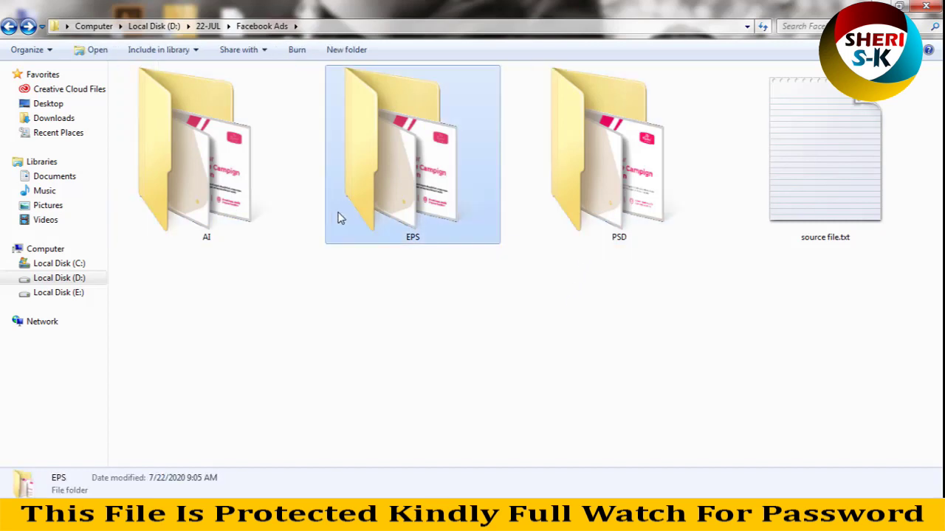
click(702, 211)
click(407, 213)
click(243, 204)
drag(427, 275, 191, 156)
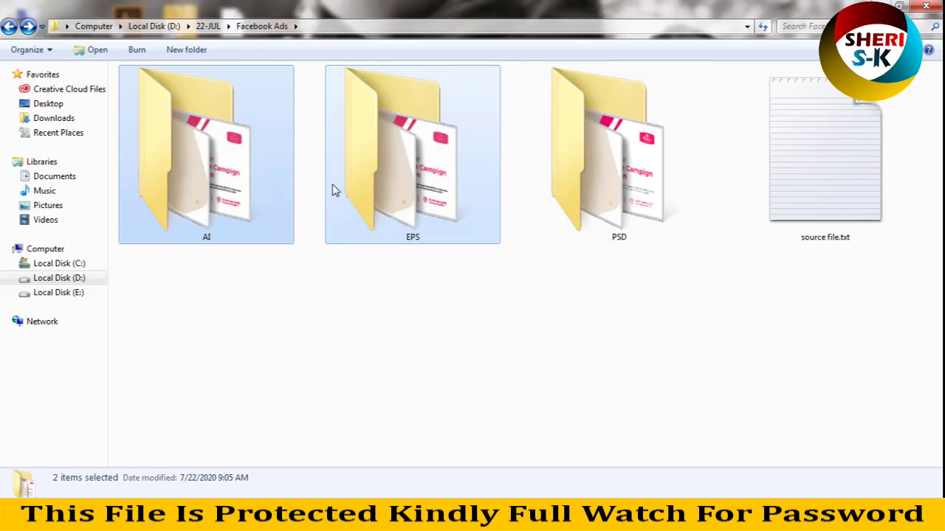
click(654, 168)
mouse_move(618, 155)
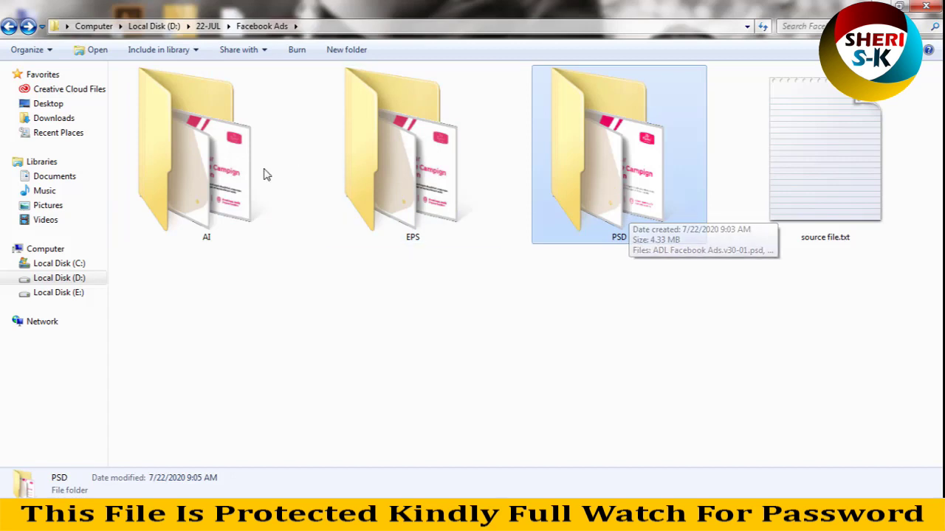
double_click(649, 161)
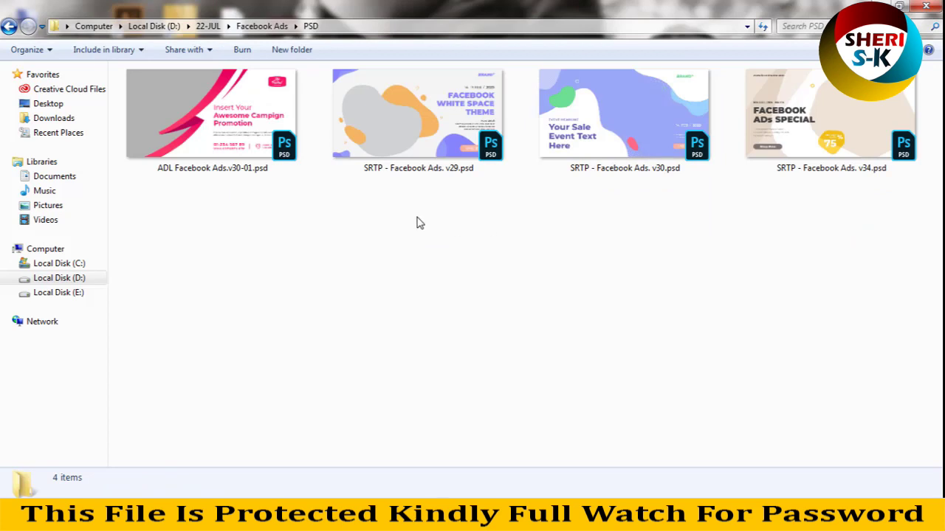
Drag ADL Facebook Ads.v30-01.psd from the PSD folder into Photoshop
key(Right)
key(Right)
key(Right)
key(Right)
click(489, 233)
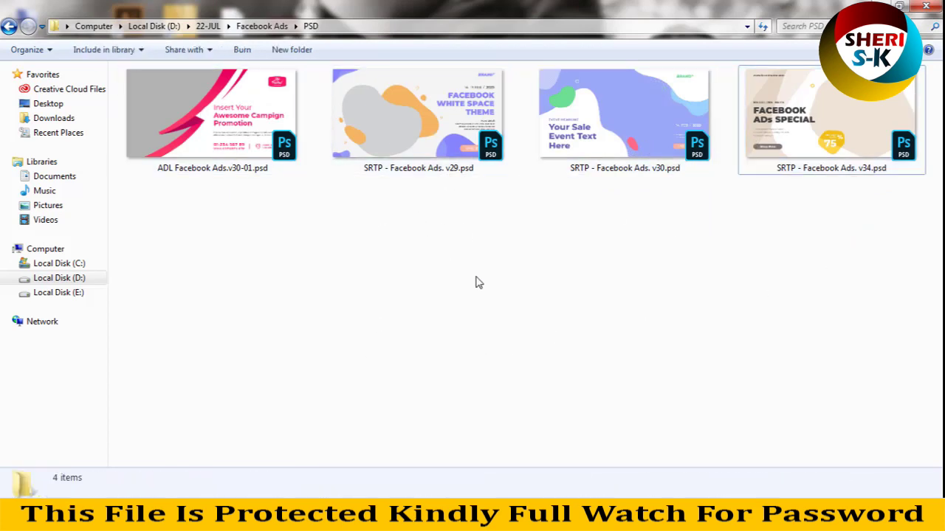
mouse_move(160, 171)
mouse_down()
mouse_move(283, 334)
mouse_move(295, 295)
mouse_up()
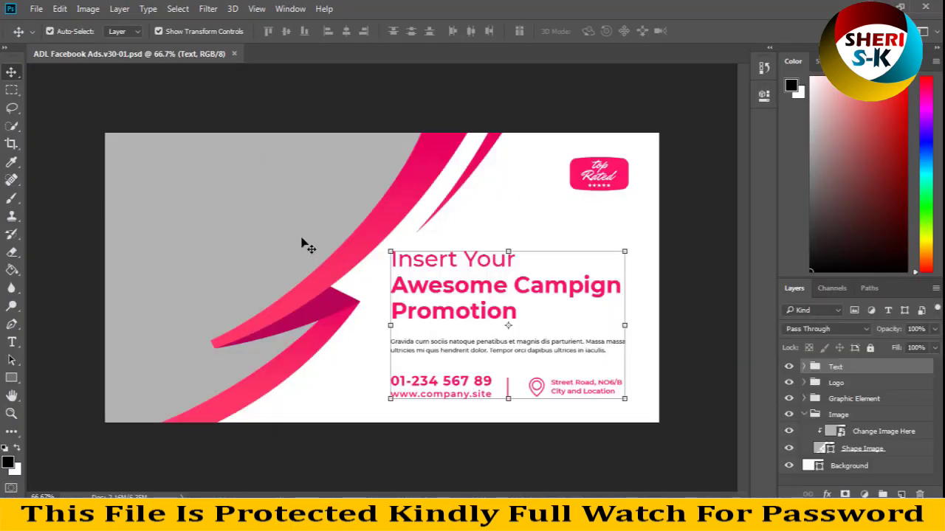
Inspect the Change Image Here placeholder, headline text and Top Rated badge layers
click(301, 246)
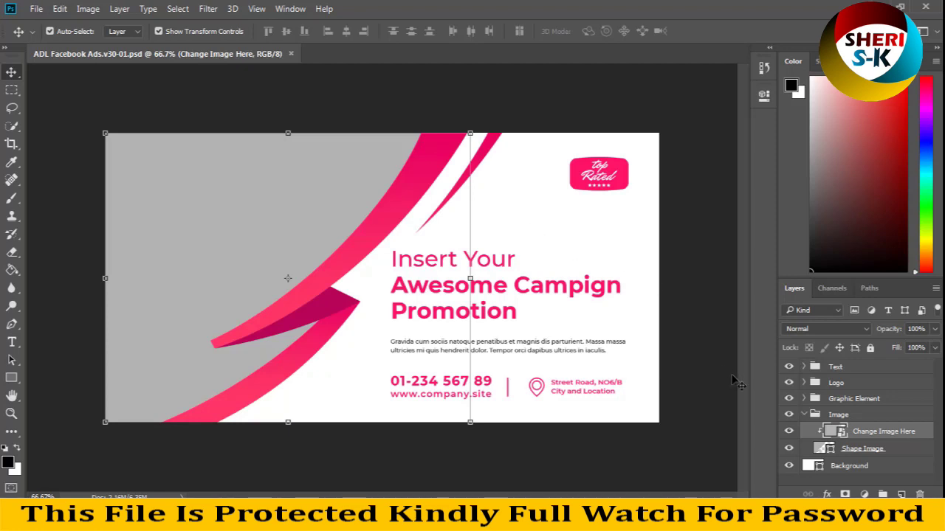
click(561, 294)
click(627, 185)
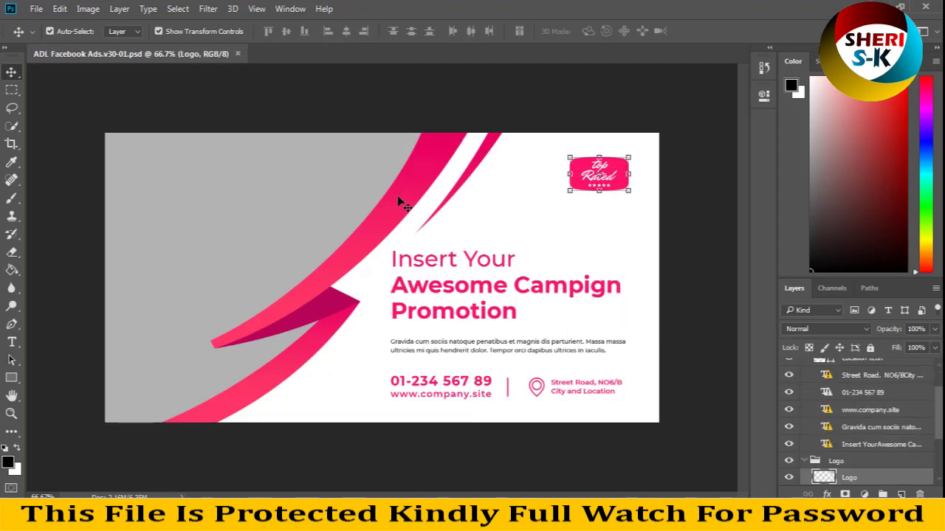
Select the upper pink ribbon (Shape 1) and add a Gradient Overlay effect
click(424, 207)
click(268, 392)
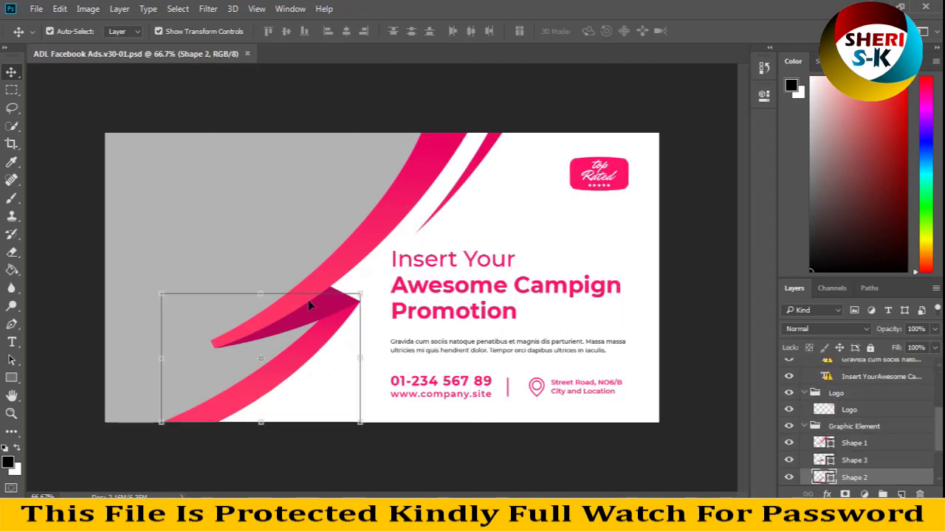
click(359, 259)
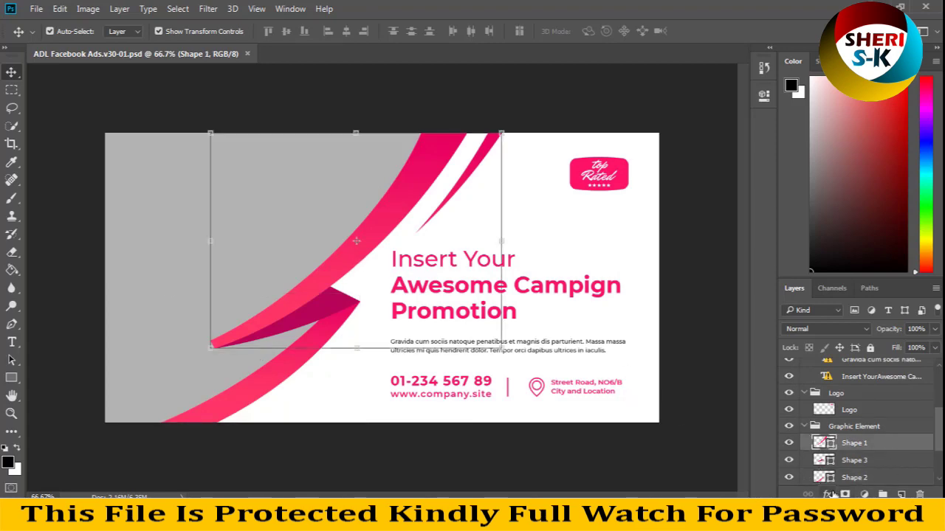
click(826, 493)
click(869, 436)
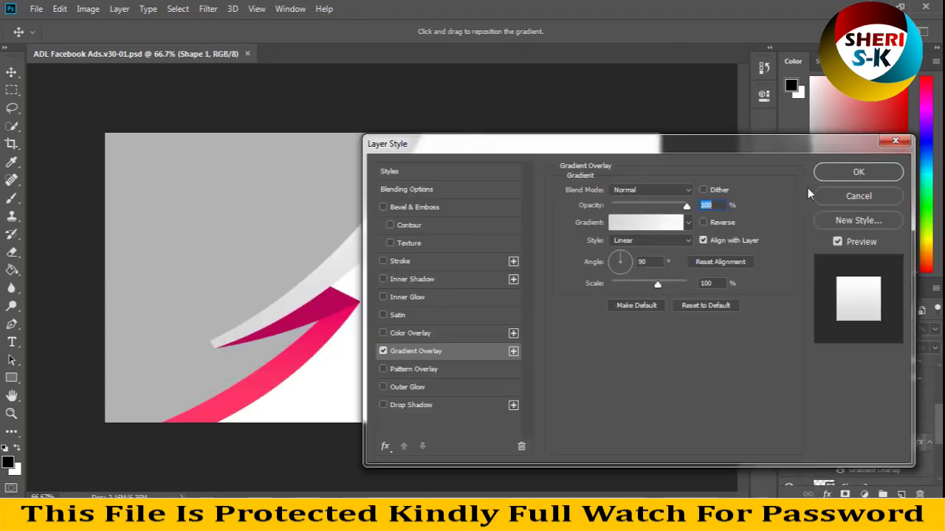
Preview purple, red and dark red gradient presets on the upper ribbon
drag(442, 144, 540, 126)
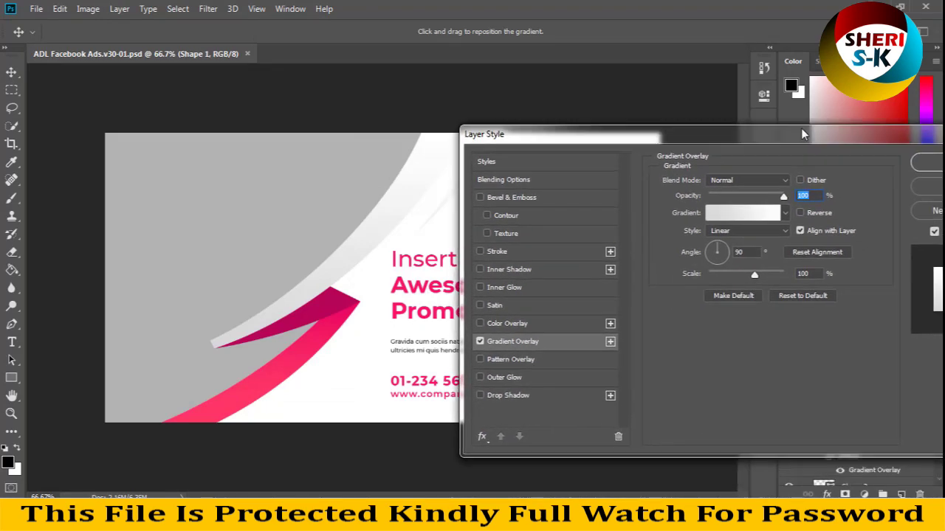
click(785, 206)
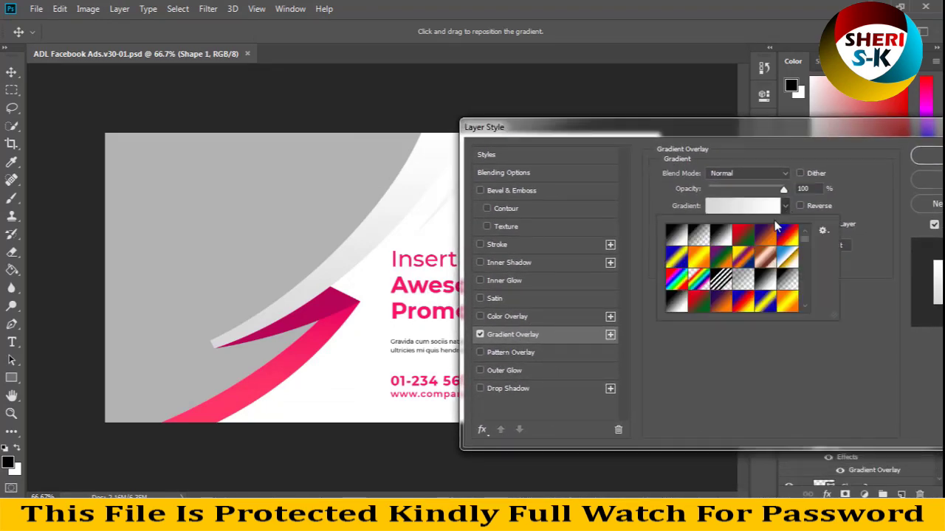
drag(832, 310, 904, 455)
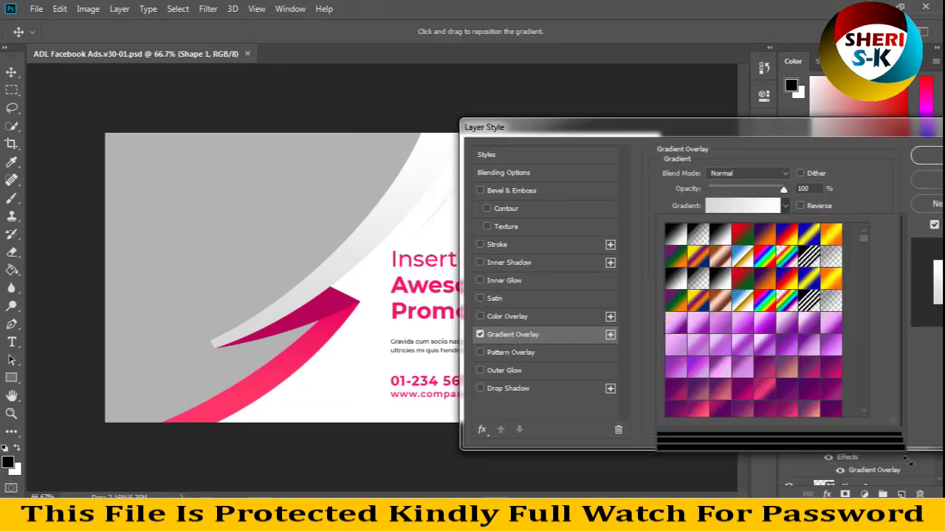
click(875, 390)
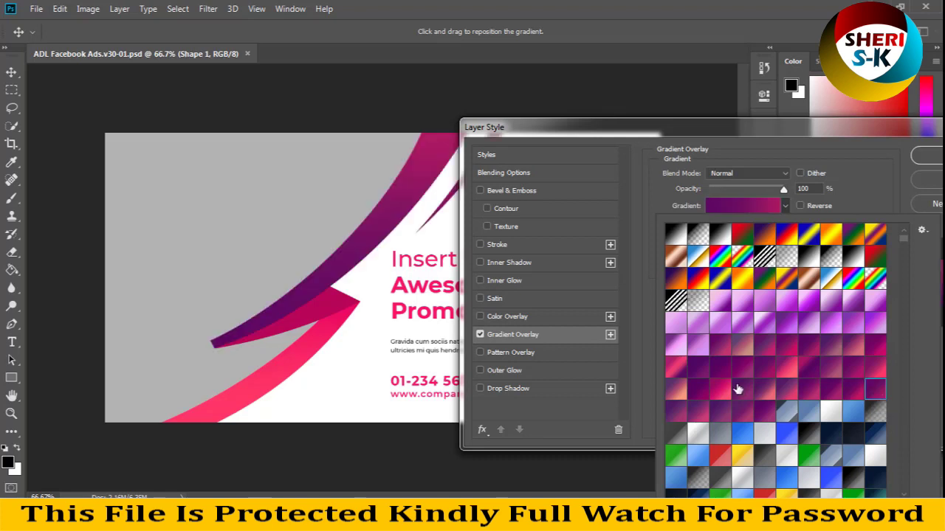
scroll(735, 388, down, 2)
scroll(727, 373, down, 3)
click(721, 359)
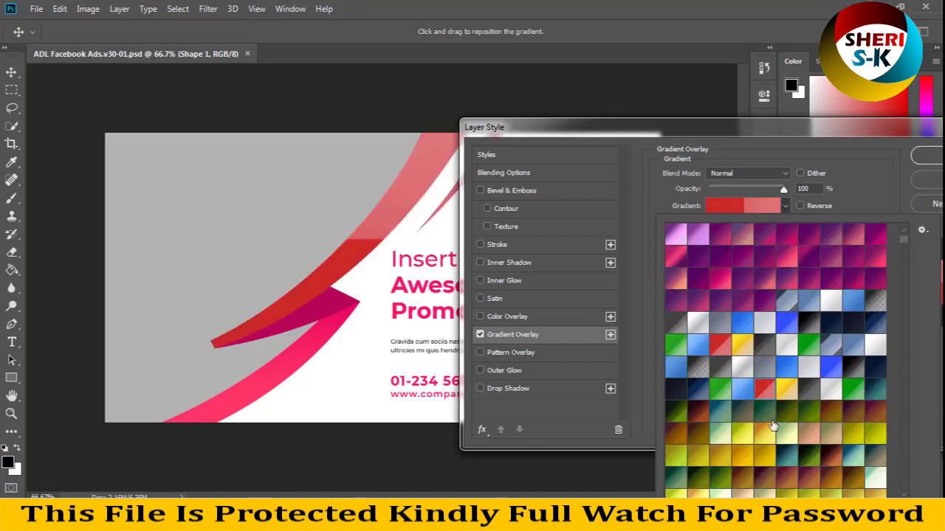
scroll(731, 384, down, 3)
scroll(742, 398, down, 4)
click(677, 391)
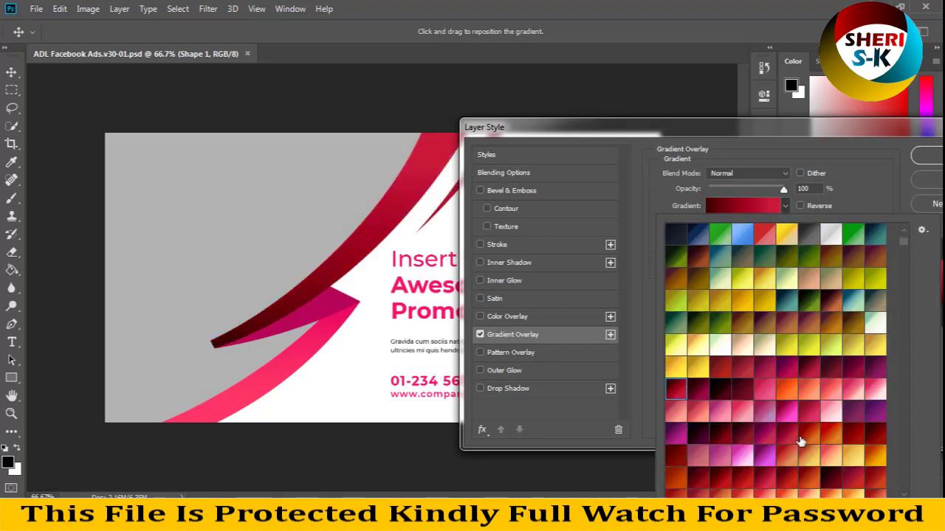
Apply a dark teal gradient overlay to Shape 1 and confirm it
scroll(797, 435, down, 5)
scroll(751, 420, down, 3)
scroll(756, 428, down, 3)
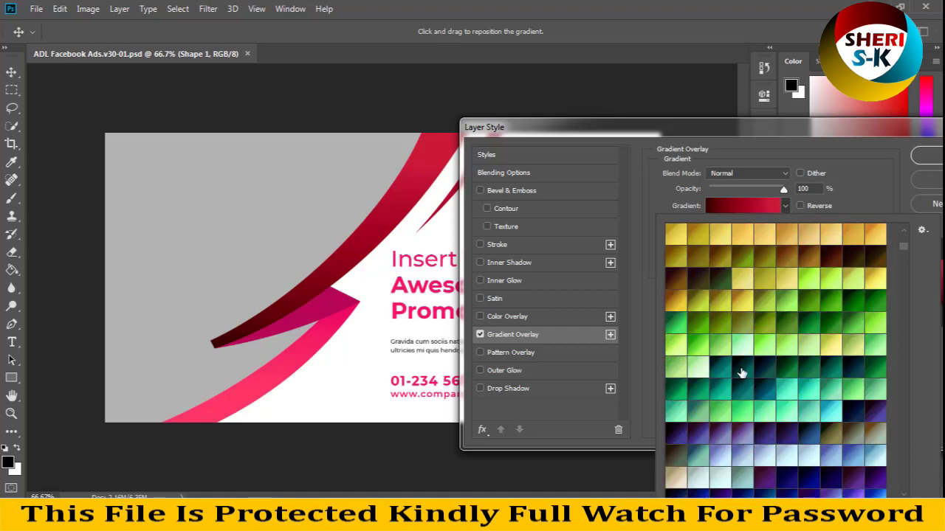
click(741, 369)
click(924, 157)
click(924, 157)
Give the large lower ribbon Shape 2 the same dark teal gradient overlay
click(295, 373)
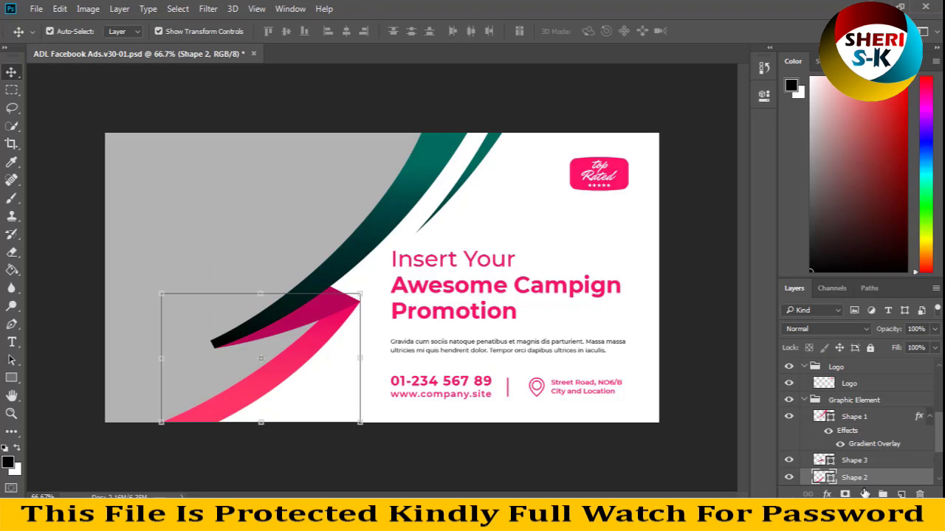
right_click(849, 444)
click(847, 440)
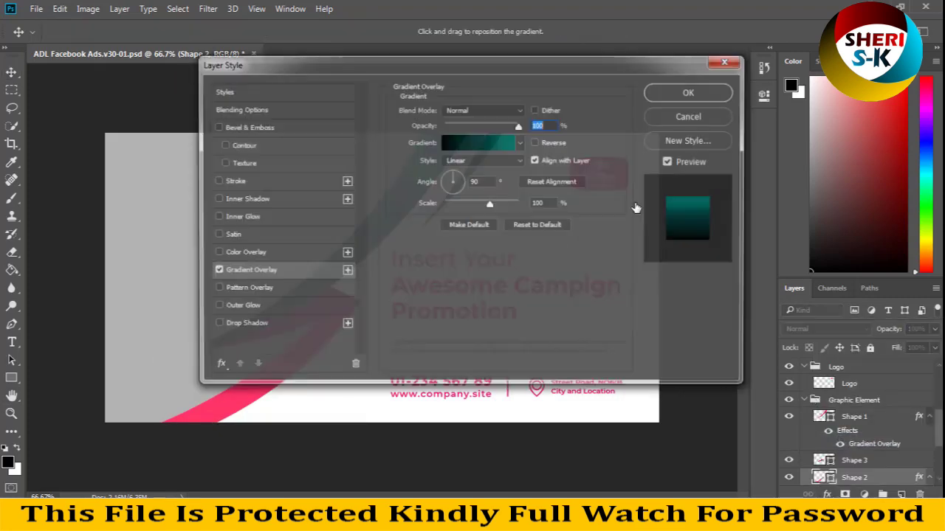
drag(610, 64, 692, 351)
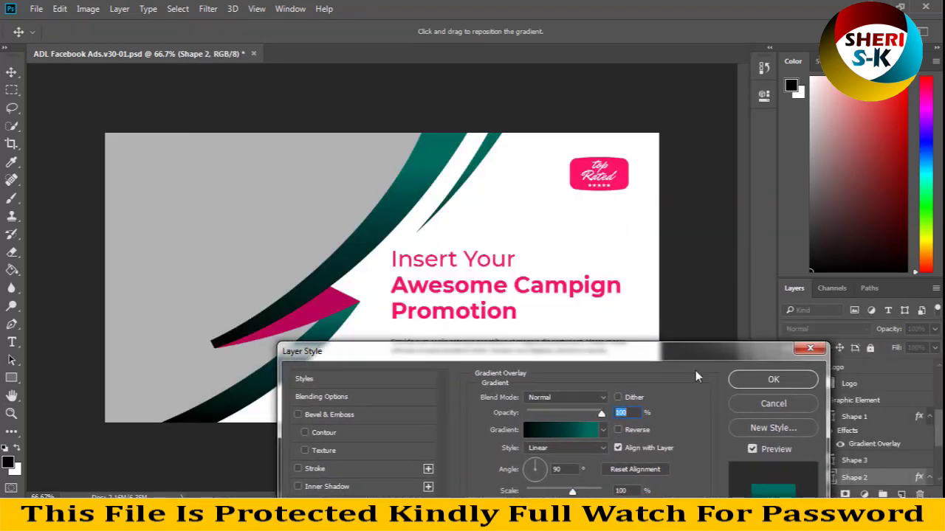
click(773, 379)
Try a green gradient overlay on the small middle ribbon Shape 3, then discard it
click(337, 302)
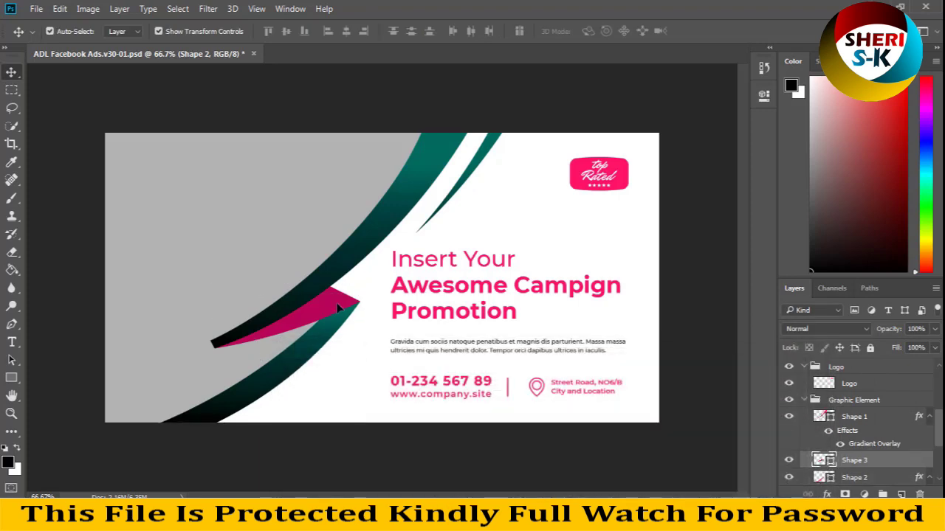
click(826, 493)
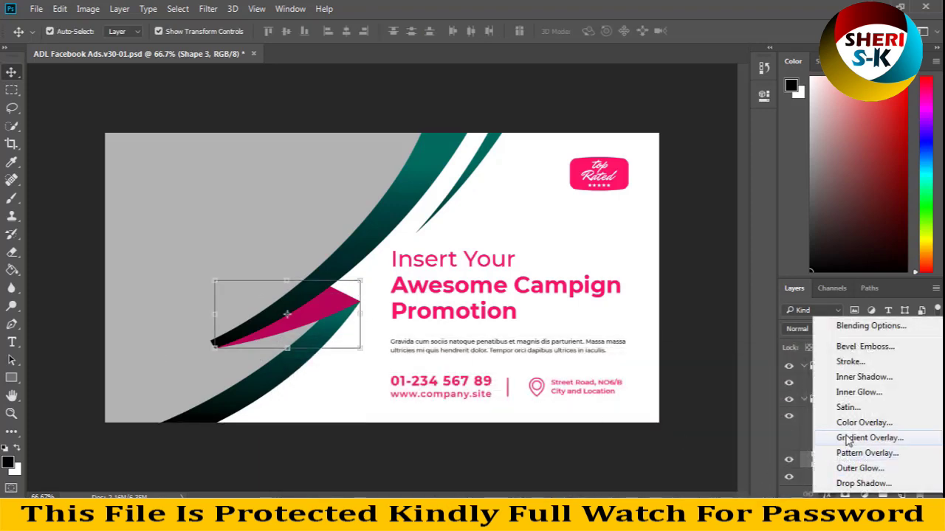
click(859, 435)
drag(464, 63, 759, 106)
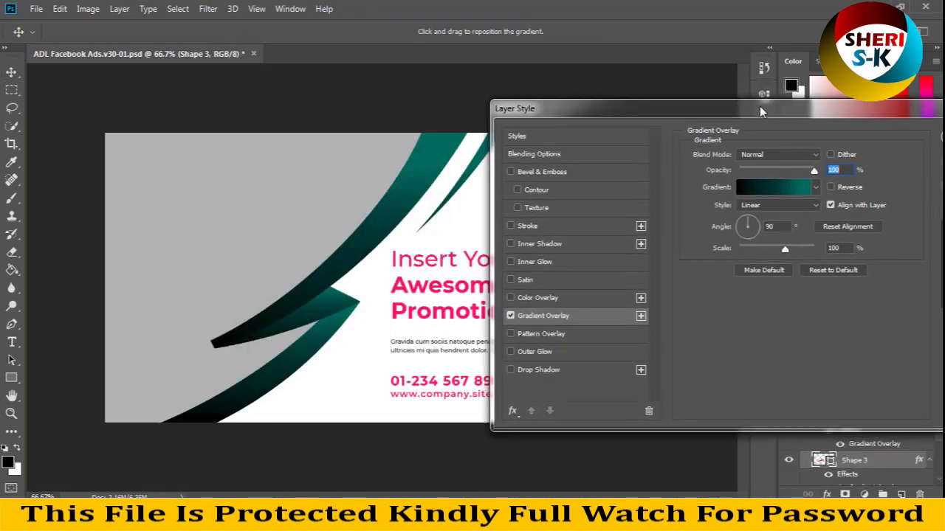
click(816, 186)
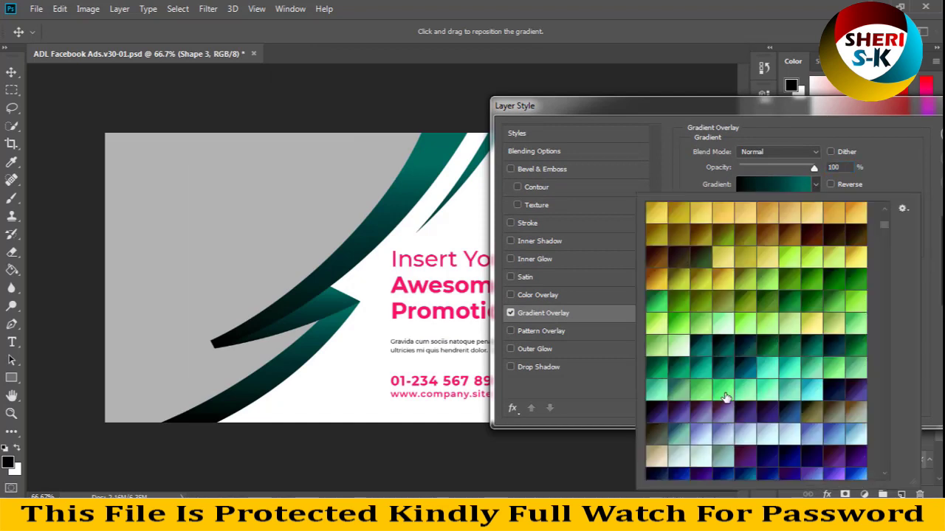
click(794, 304)
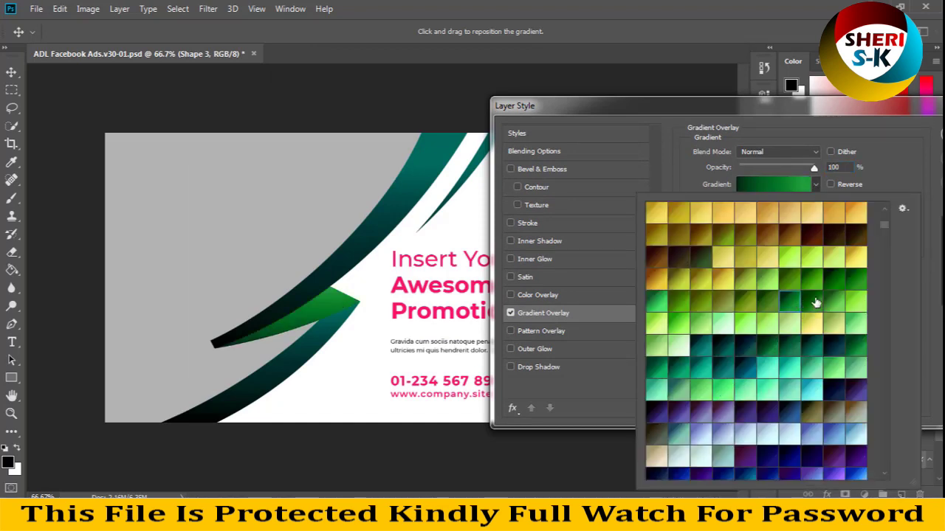
click(920, 263)
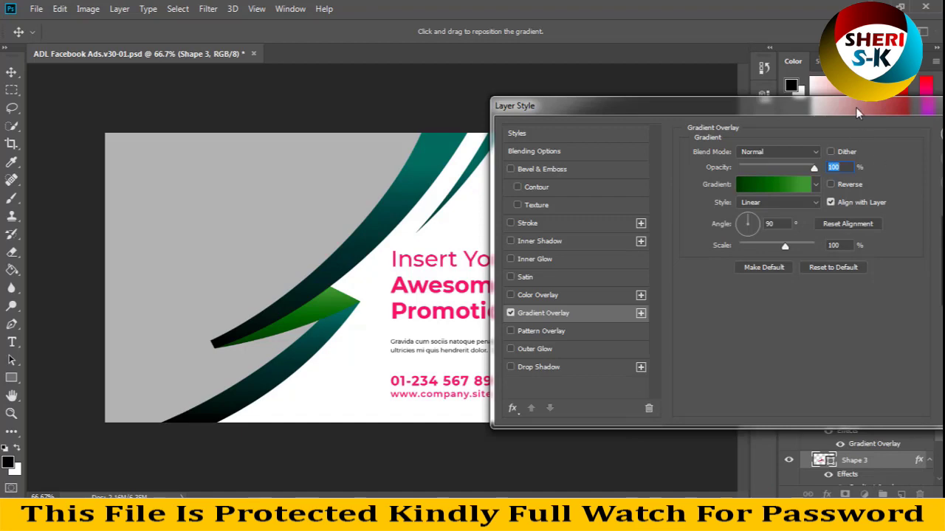
drag(855, 112, 677, 131)
click(816, 180)
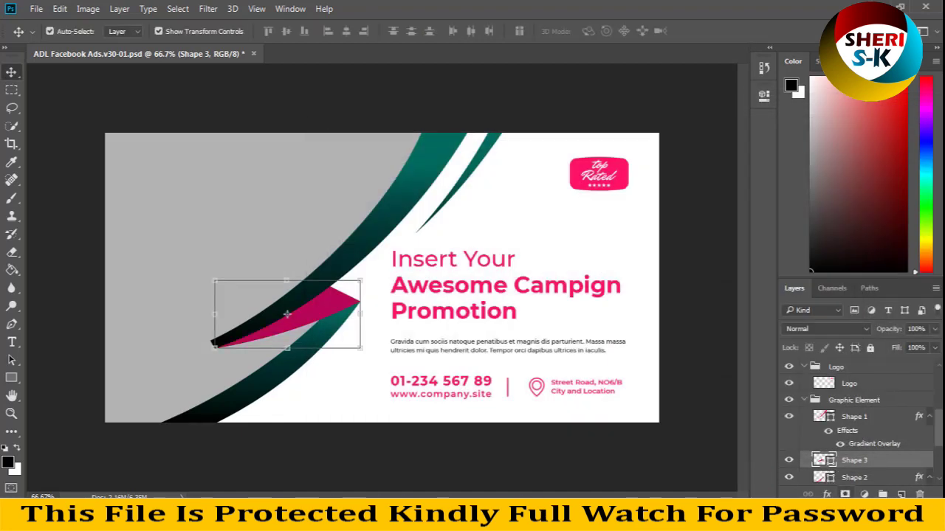
click(828, 494)
Add a gradient overlay to Shape 3, then open the Change Image Here placeholder as a .psb
click(834, 436)
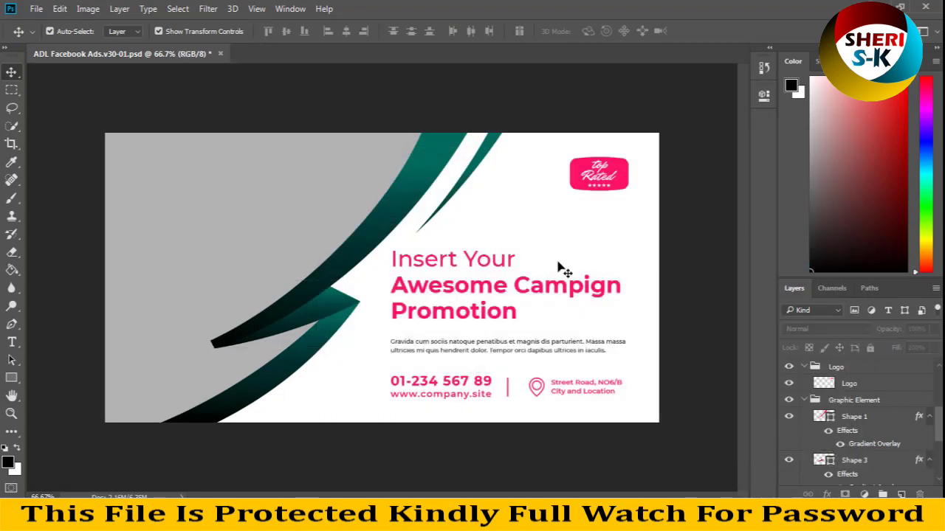
click(527, 302)
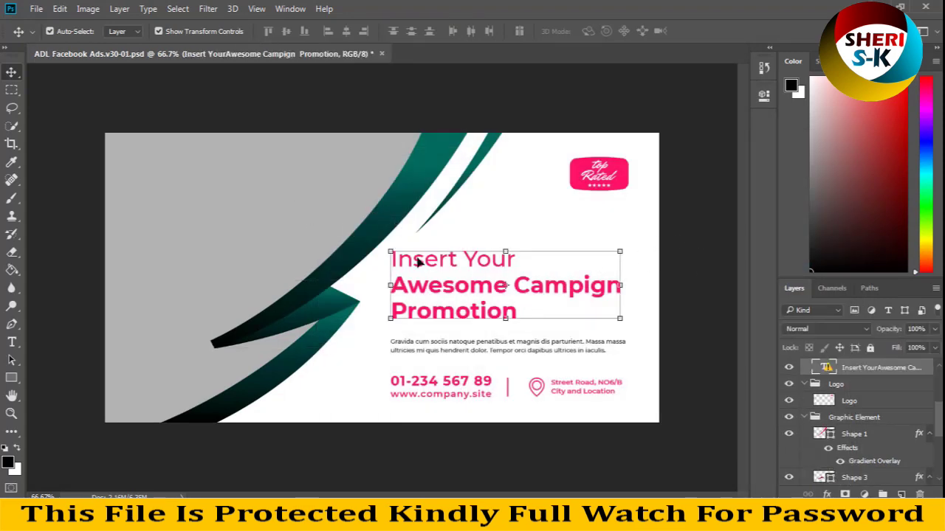
click(617, 181)
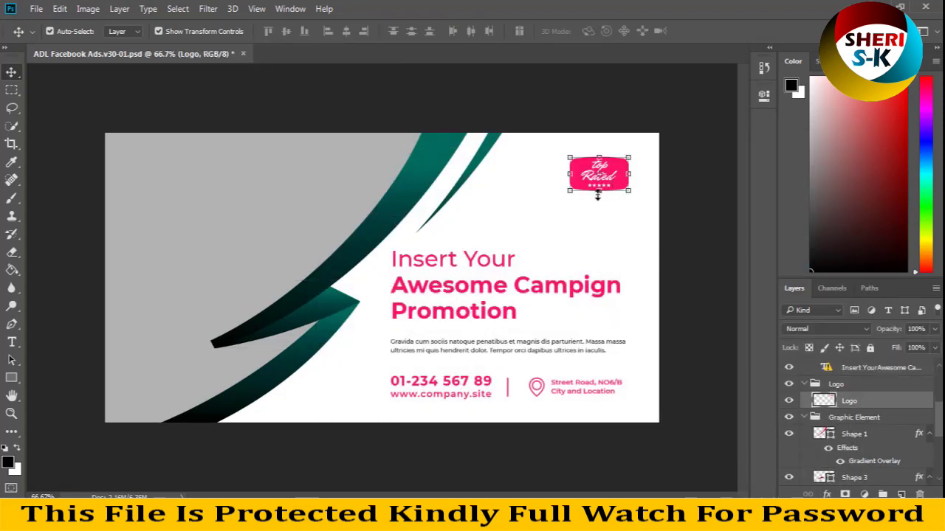
click(354, 176)
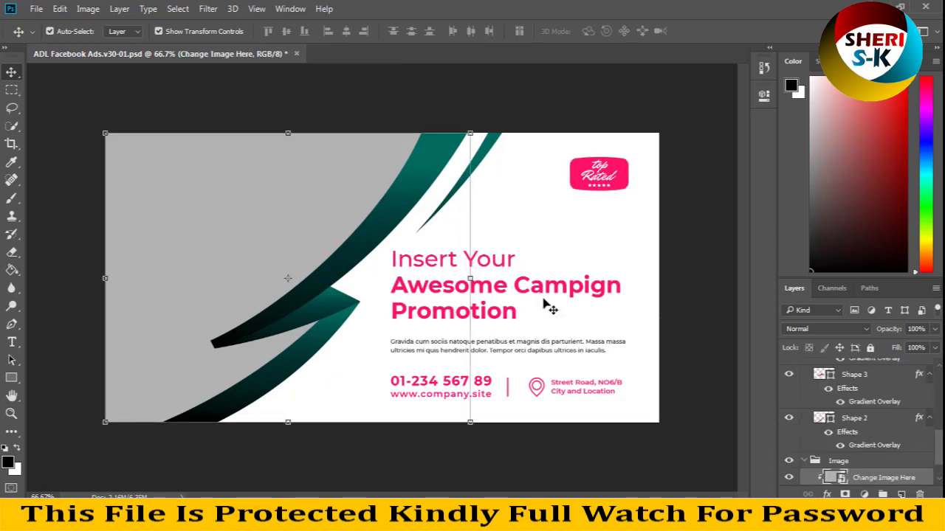
double_click(834, 479)
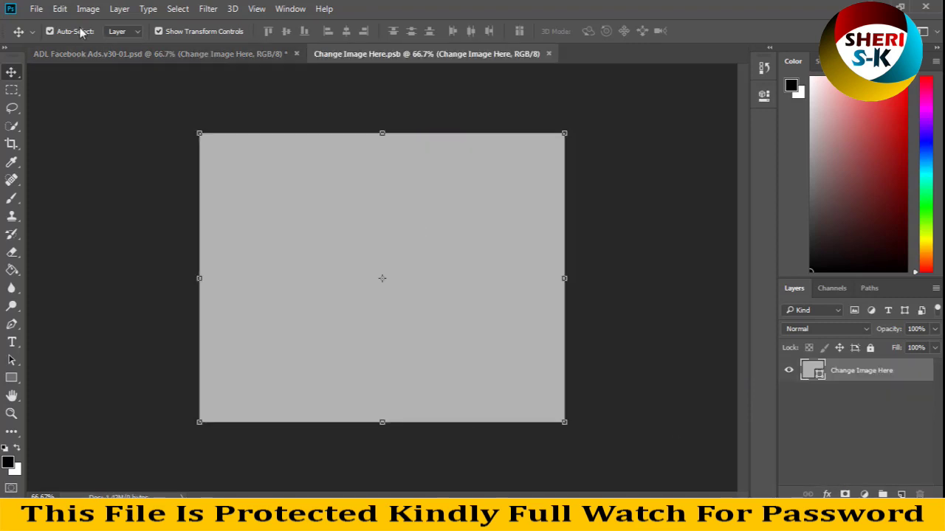
click(36, 9)
Open By Sheri Sk (37).jpg, the coffee-cup woman photo, from D:\Poster Girl 55sk
click(44, 35)
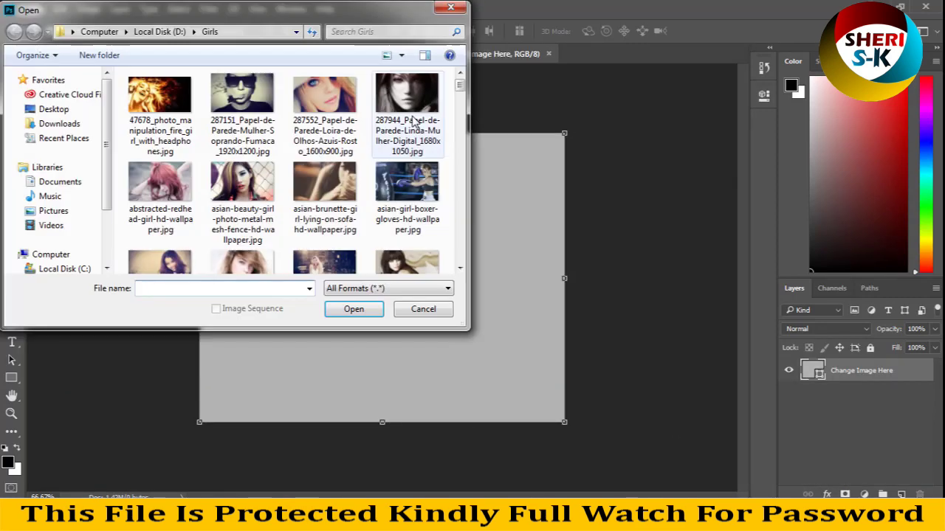
click(339, 183)
key(BackSpace)
scroll(198, 265, down, 1)
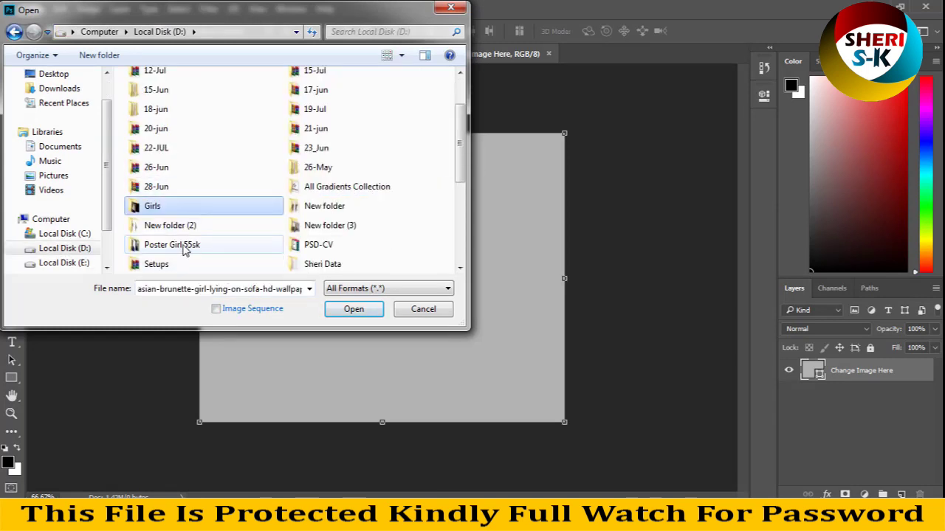
double_click(185, 247)
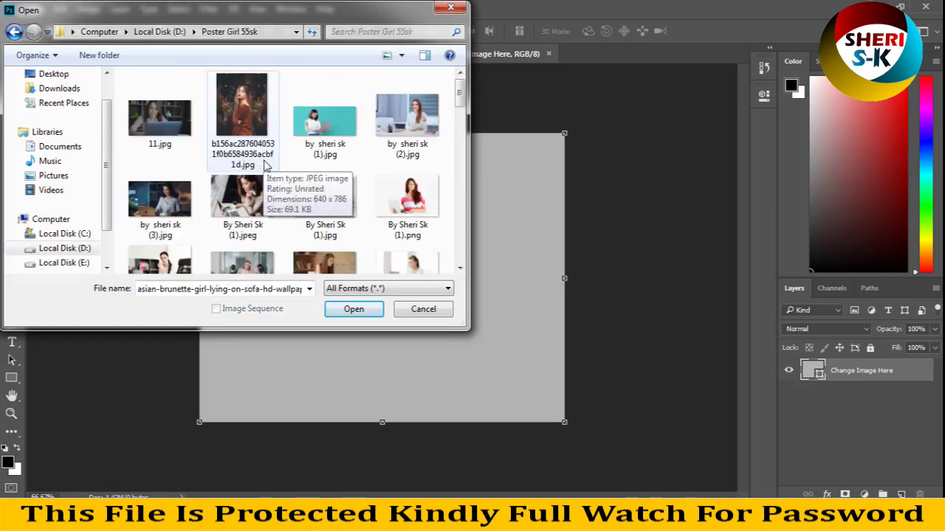
mouse_move(458, 94)
mouse_down()
mouse_move(465, 248)
mouse_move(466, 223)
mouse_up()
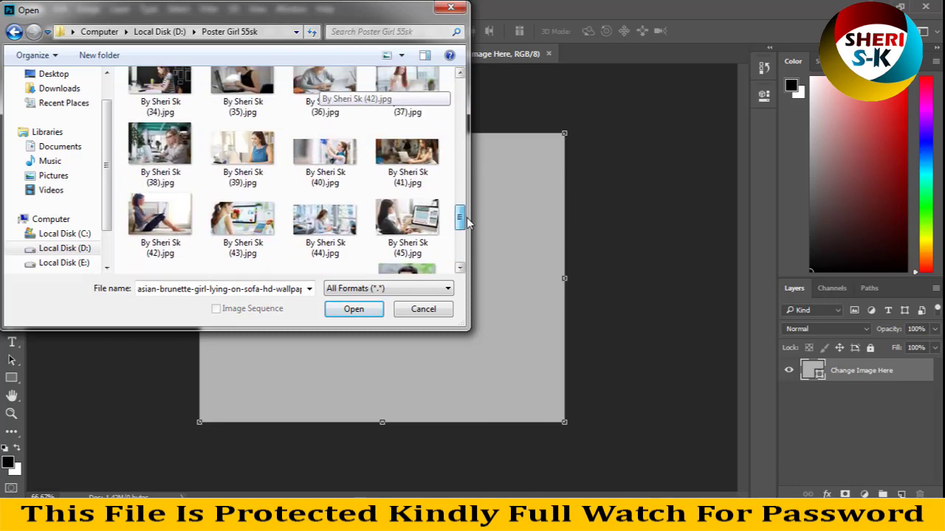
drag(466, 223, 469, 198)
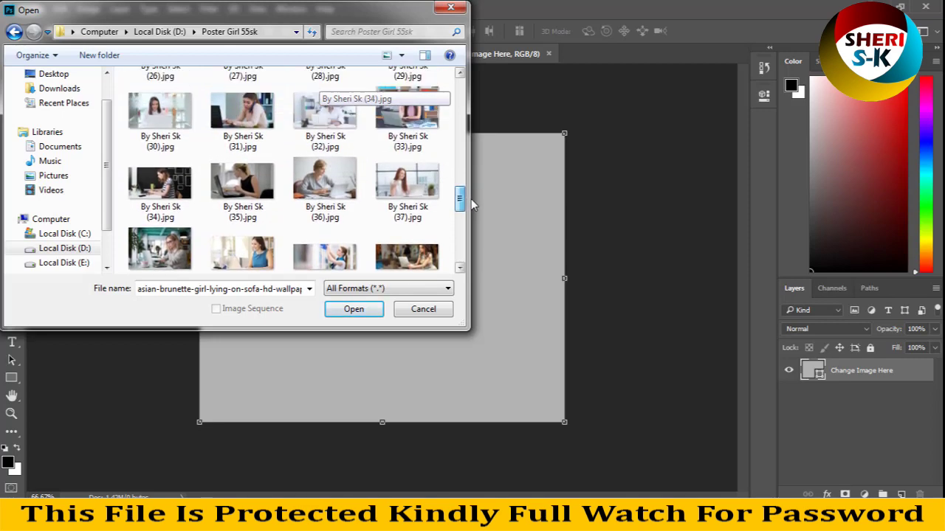
double_click(388, 191)
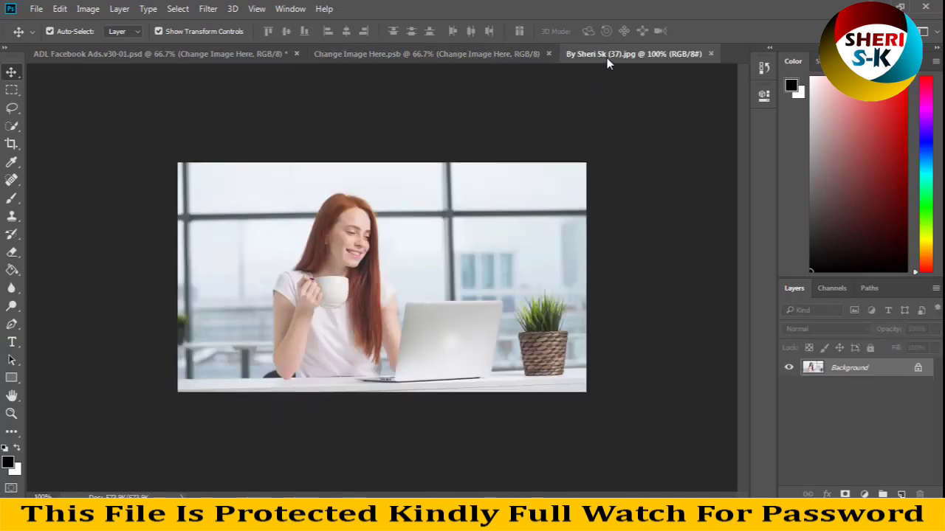
Copy the coffee-woman photo onto the grey placeholder canvas and close the photo window
drag(607, 56, 616, 74)
drag(685, 179, 357, 266)
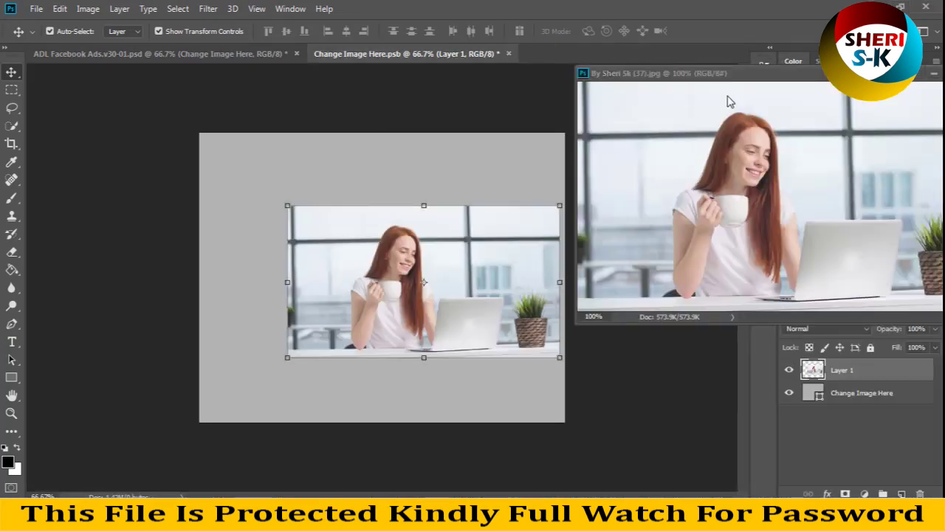
click(933, 73)
Enlarge and position the photo to fill the placeholder, commit it, and close the .psb
mouse_move(409, 239)
mouse_down()
mouse_move(322, 173)
mouse_move(322, 162)
mouse_up()
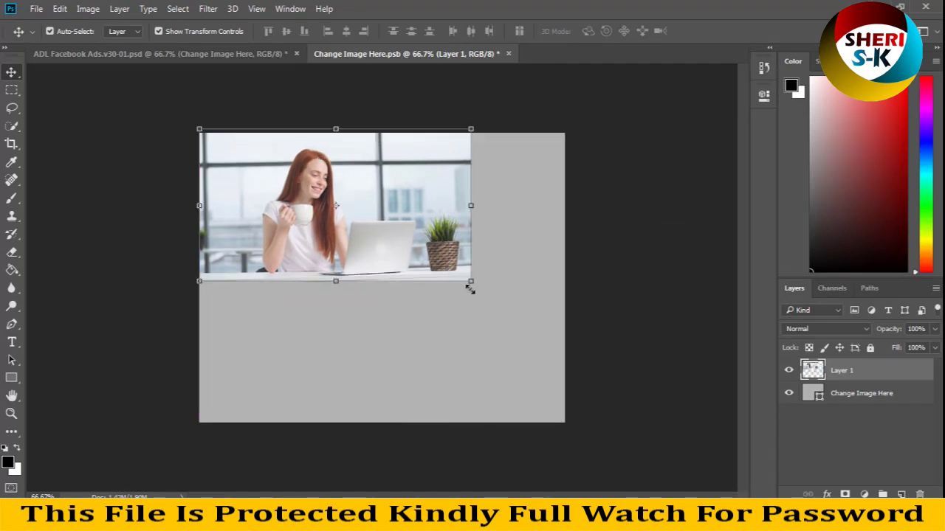
drag(470, 281, 730, 478)
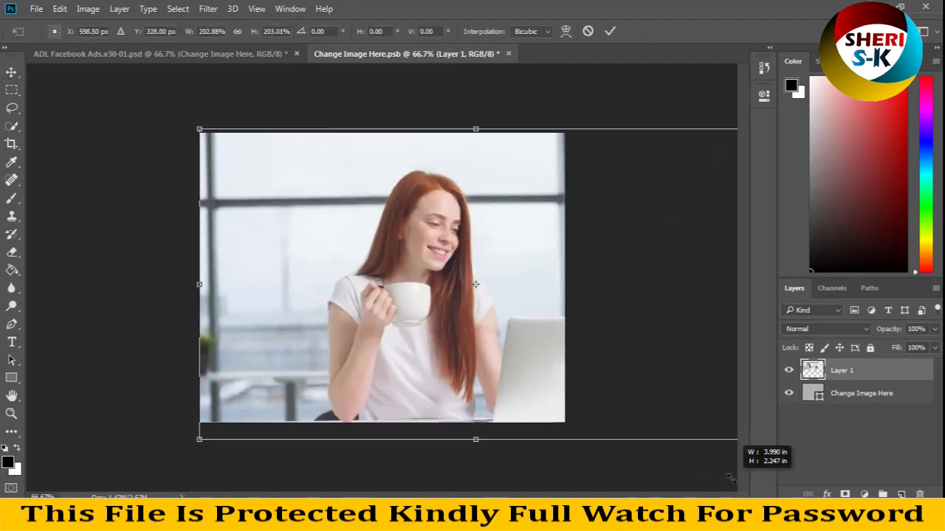
drag(395, 373, 351, 326)
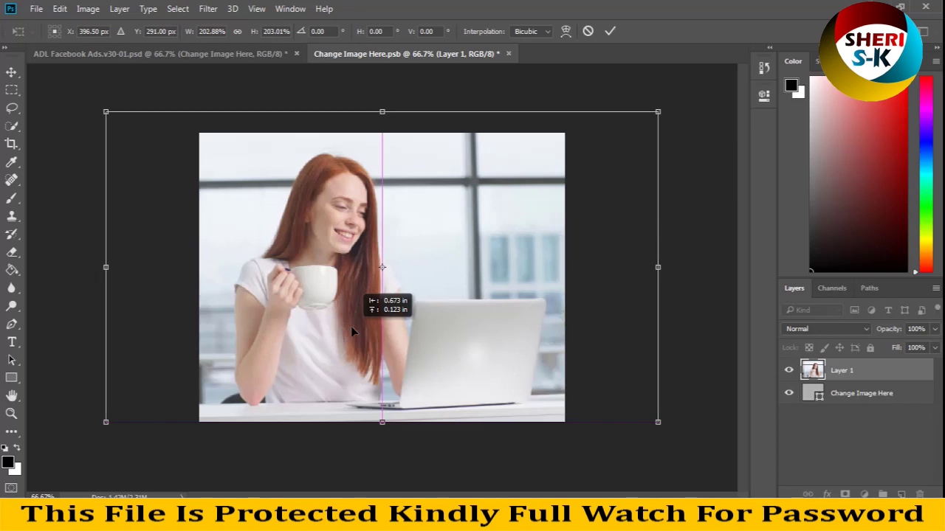
key(Return)
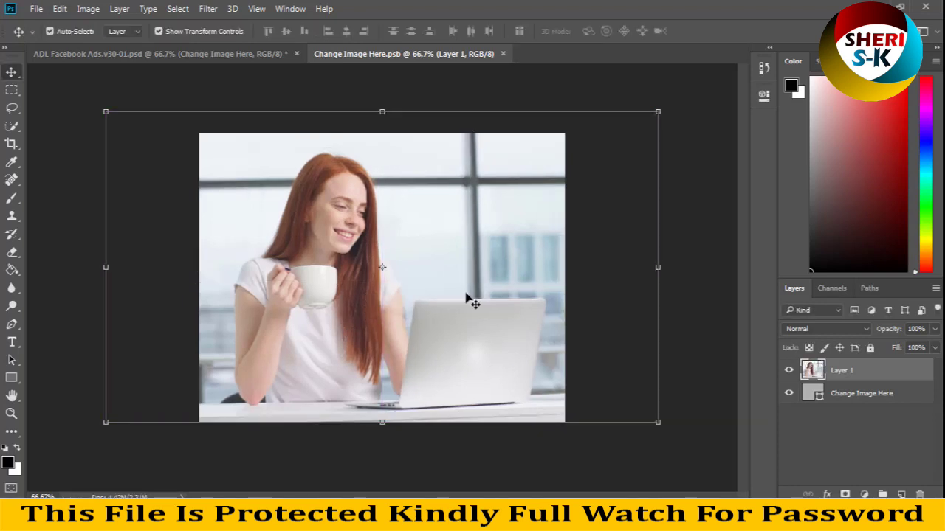
click(503, 53)
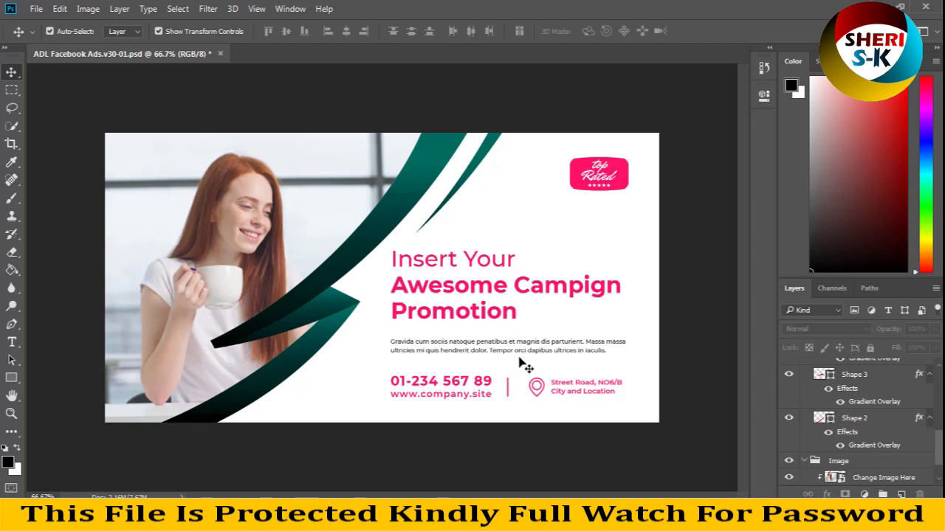
Select the Background fill layer and open its white (ffffff) colour in the Color Picker
click(465, 353)
click(587, 391)
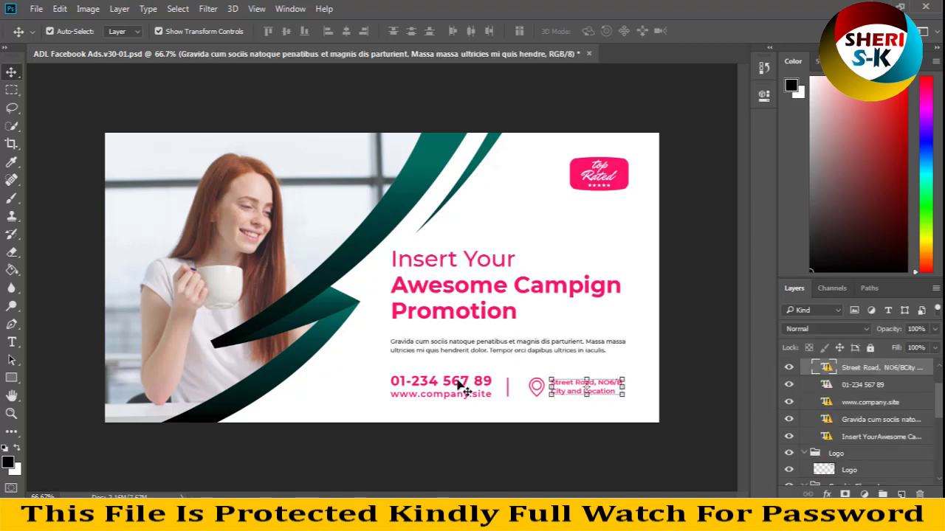
click(522, 240)
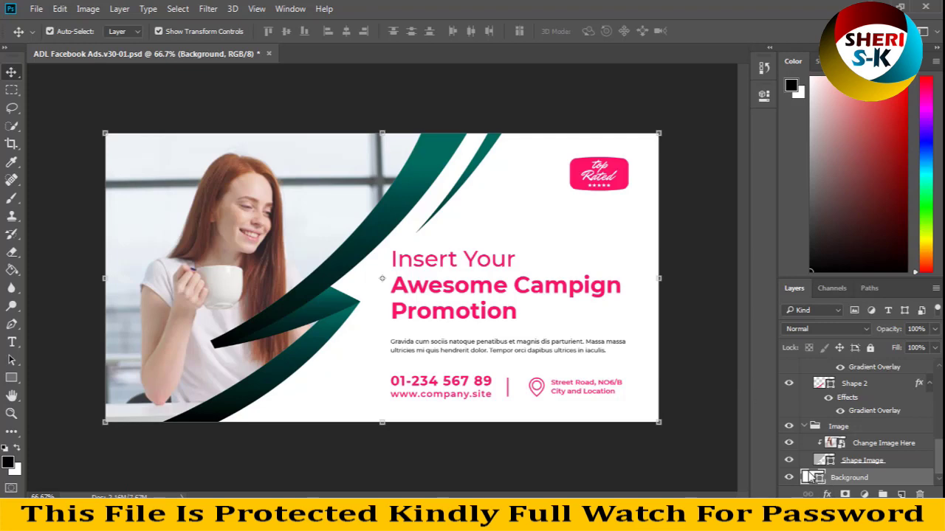
double_click(811, 478)
drag(497, 88, 903, 97)
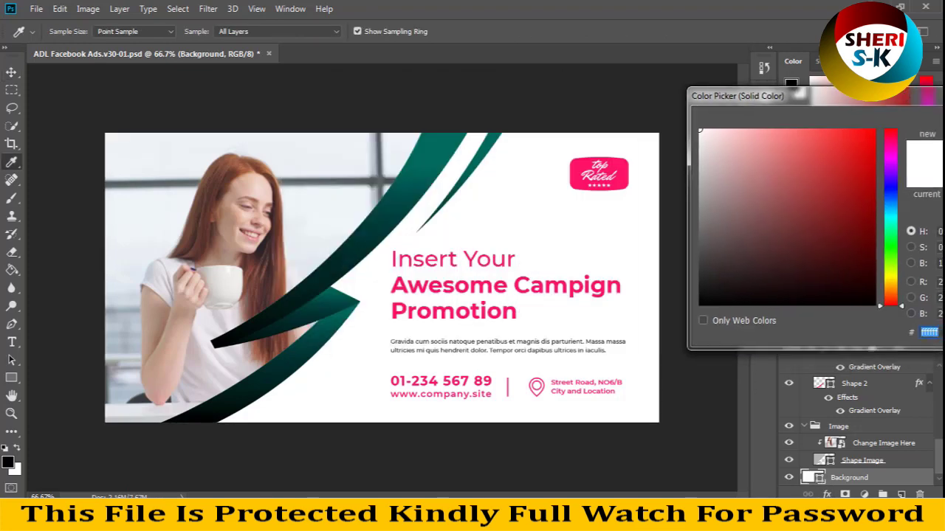
Preview dark red, teal, dark teal and near-black background colours
mouse_move(814, 222)
mouse_down()
mouse_move(802, 192)
mouse_move(817, 135)
mouse_move(728, 137)
mouse_move(690, 319)
mouse_up()
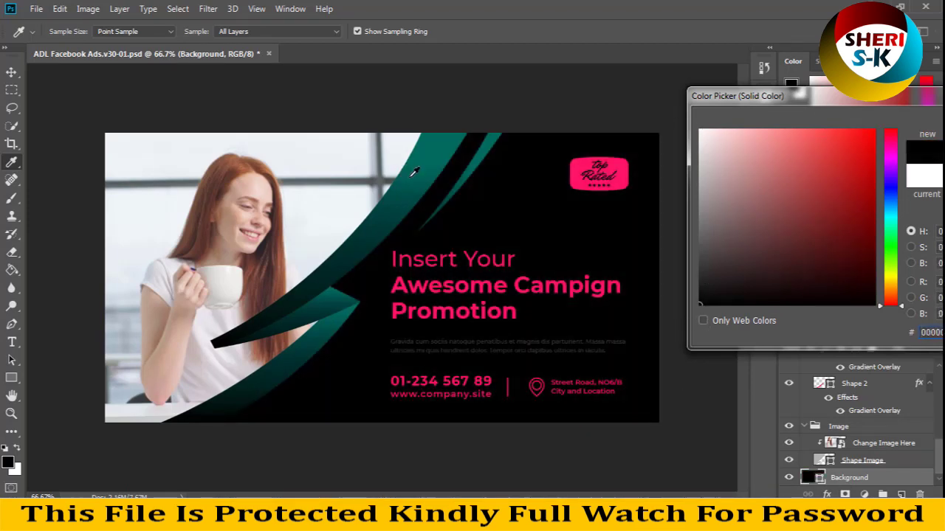
click(486, 166)
click(418, 173)
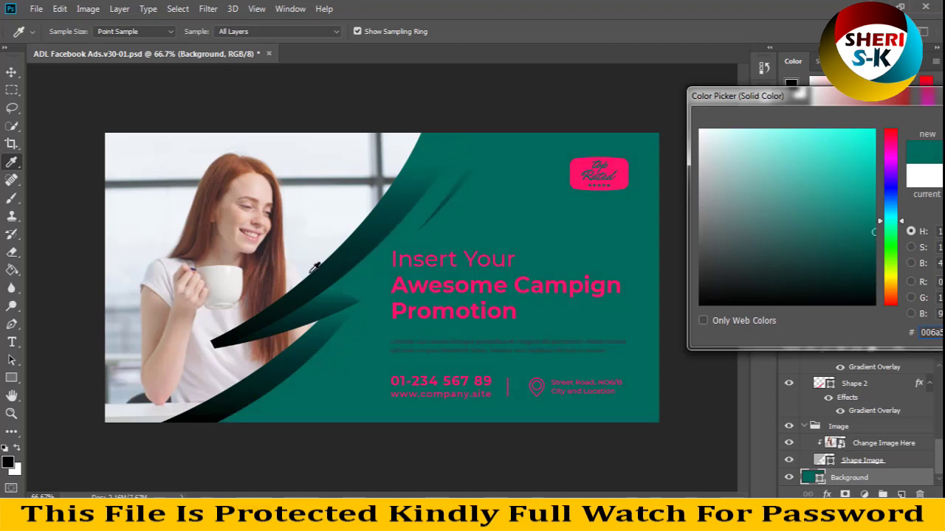
click(313, 283)
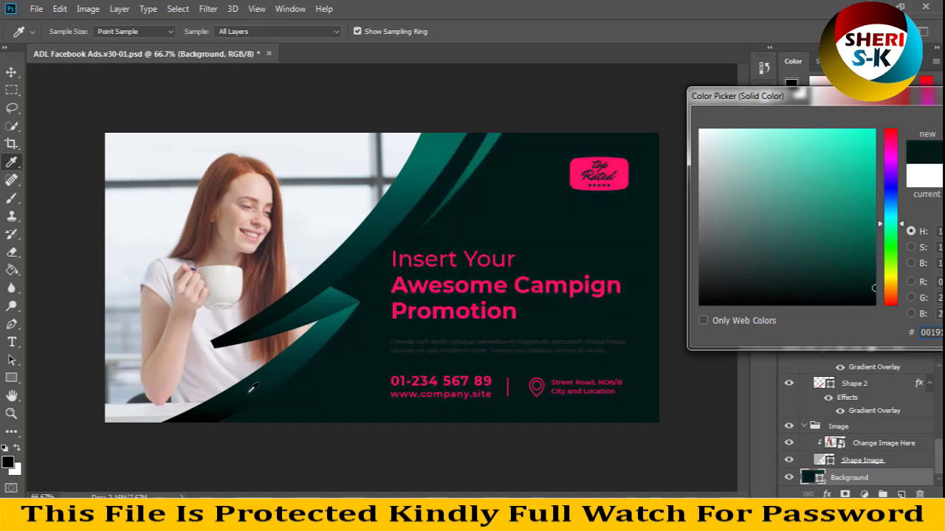
click(215, 409)
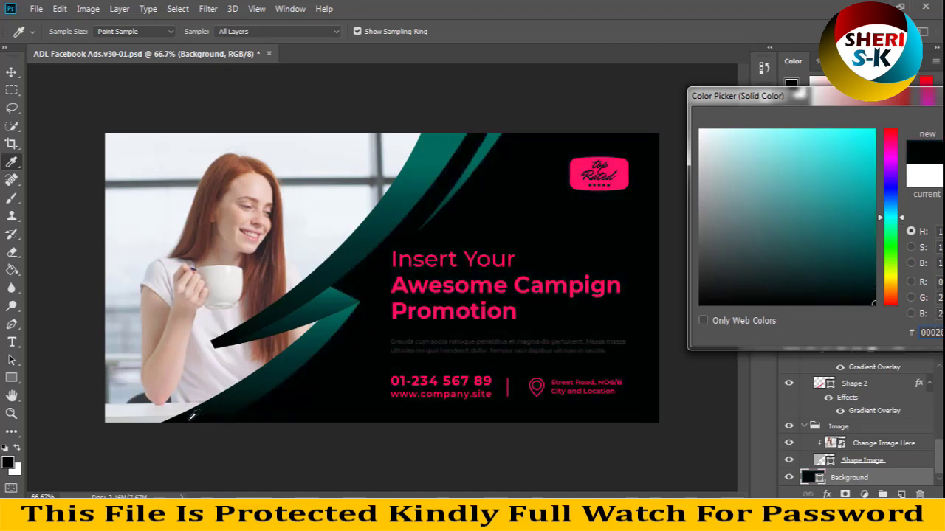
Preview yellow, green and brown backgrounds, then cancel to keep the background white
drag(890, 253, 890, 283)
click(873, 130)
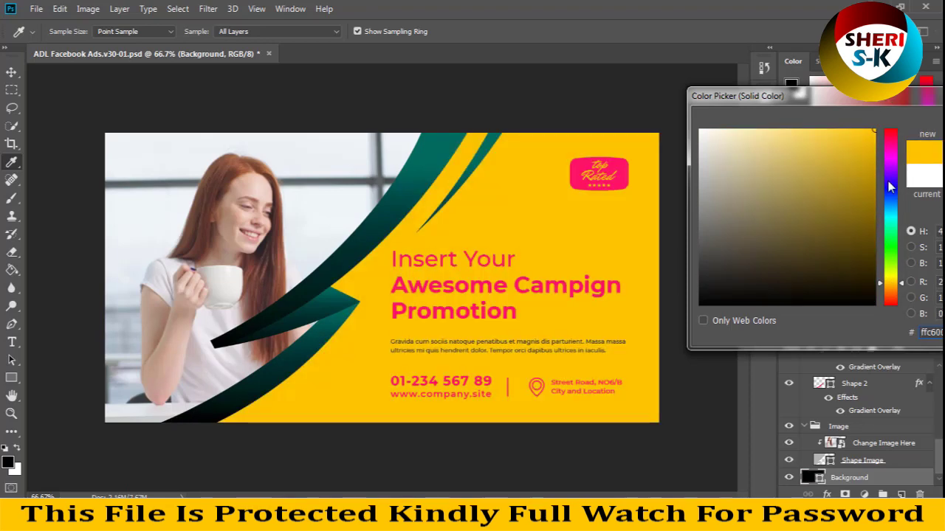
drag(895, 258, 875, 288)
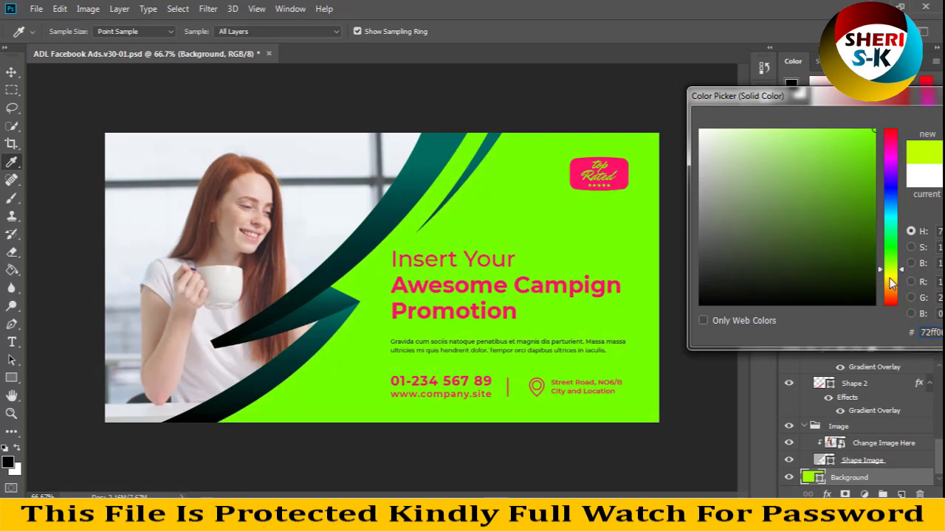
click(856, 270)
drag(857, 96, 647, 115)
click(816, 163)
click(826, 494)
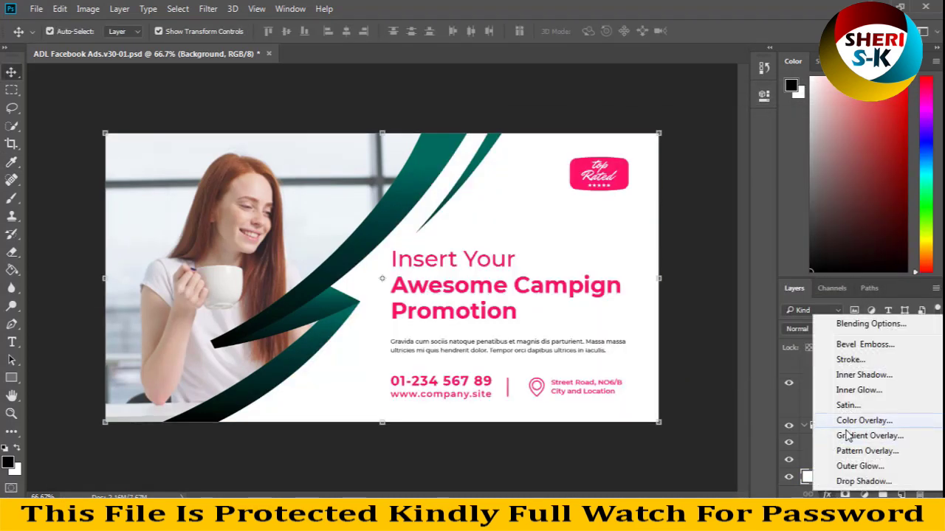
Add a gradient overlay to the background and preview green-yellow and olive-yellow presets
click(848, 436)
drag(649, 127, 865, 153)
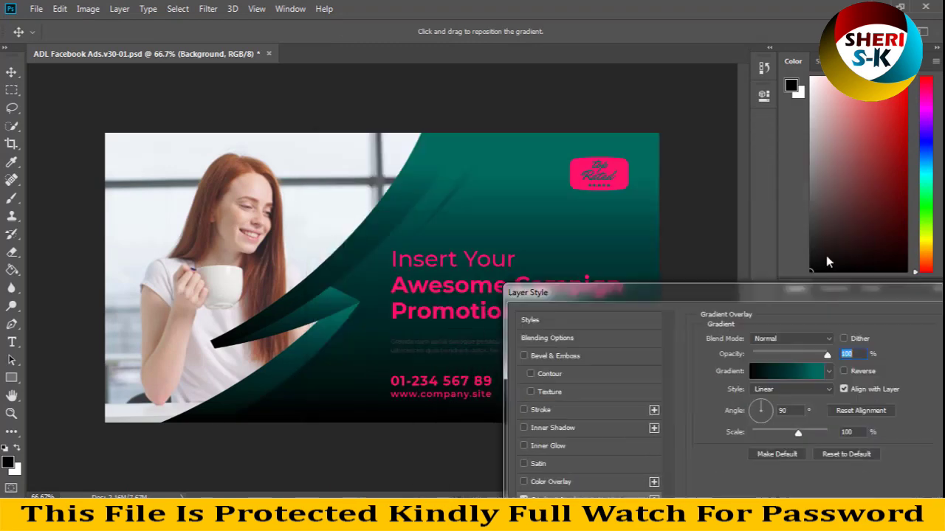
click(854, 235)
click(813, 272)
click(769, 271)
scroll(752, 316, down, 1)
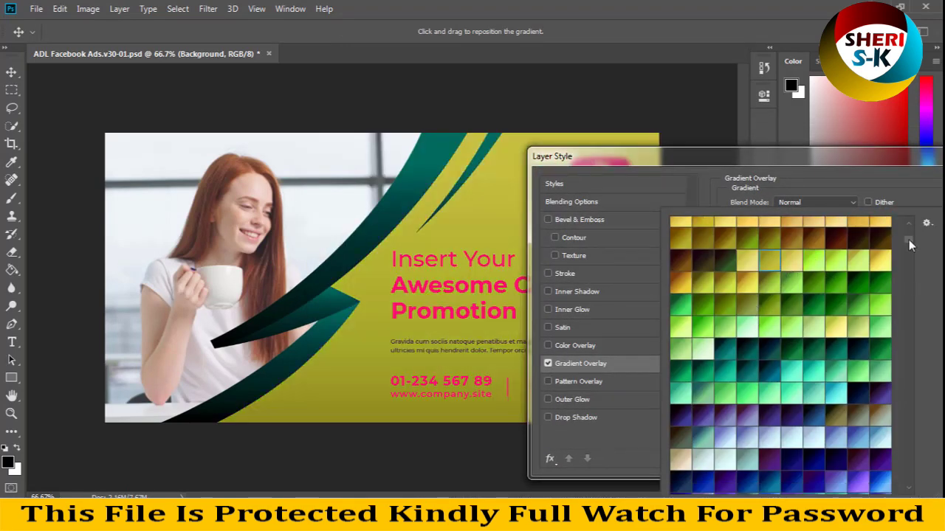
drag(909, 245, 908, 328)
Preview red and orange-yellow gradients, discard the overlay, and close the ad document
click(769, 325)
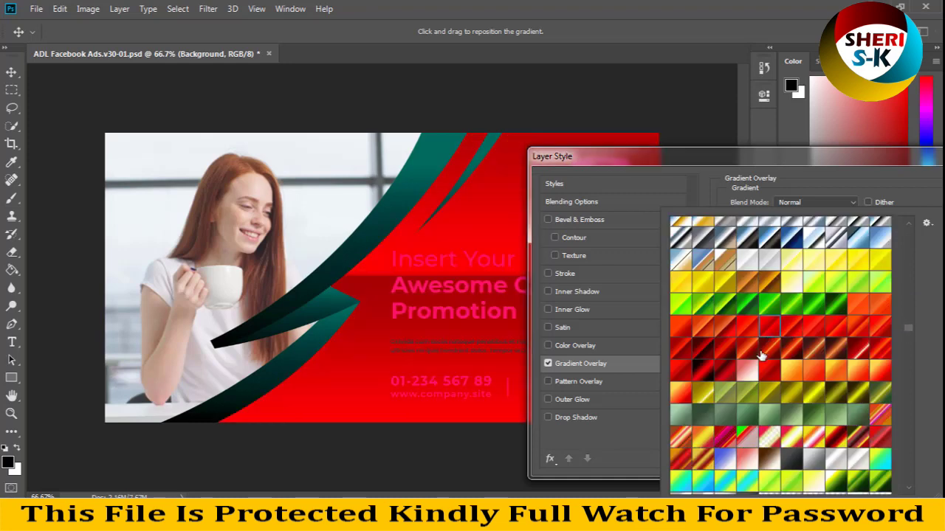
click(683, 394)
click(681, 371)
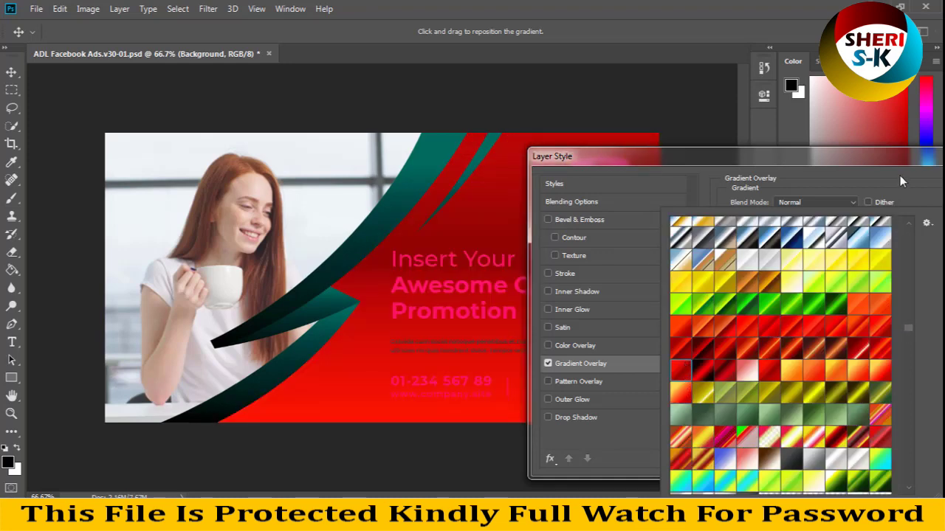
drag(900, 181, 479, 235)
click(594, 275)
click(267, 54)
click(474, 205)
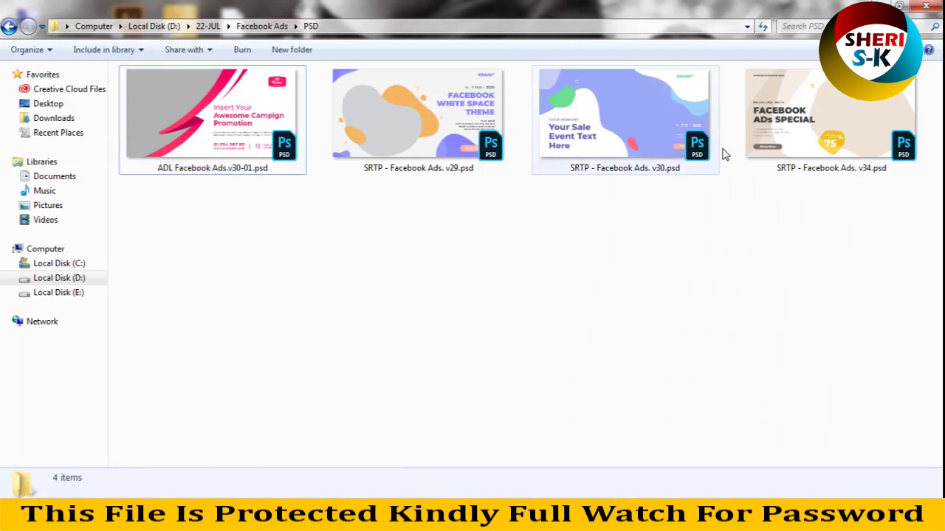
Pick SRTP - Facebook Ads. v29.psd among the templates and open it in Photoshop
click(629, 130)
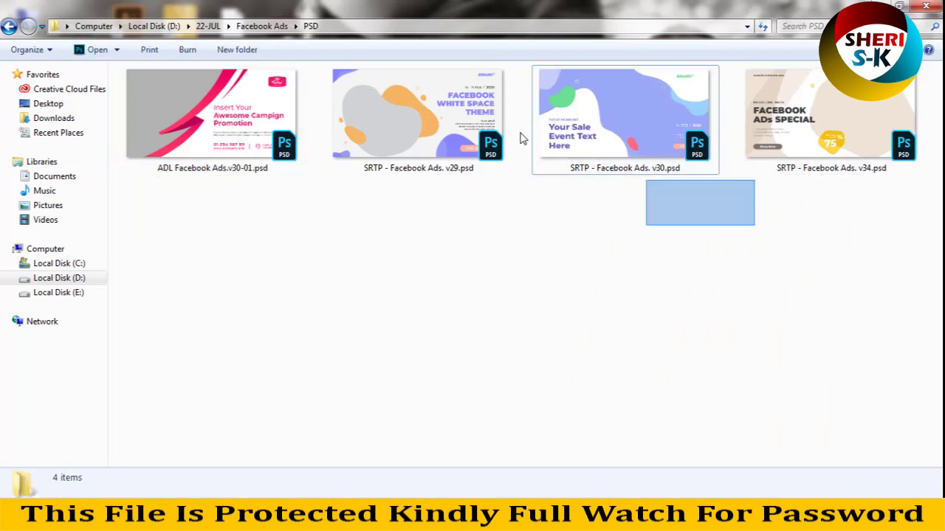
drag(754, 225, 469, 94)
click(671, 302)
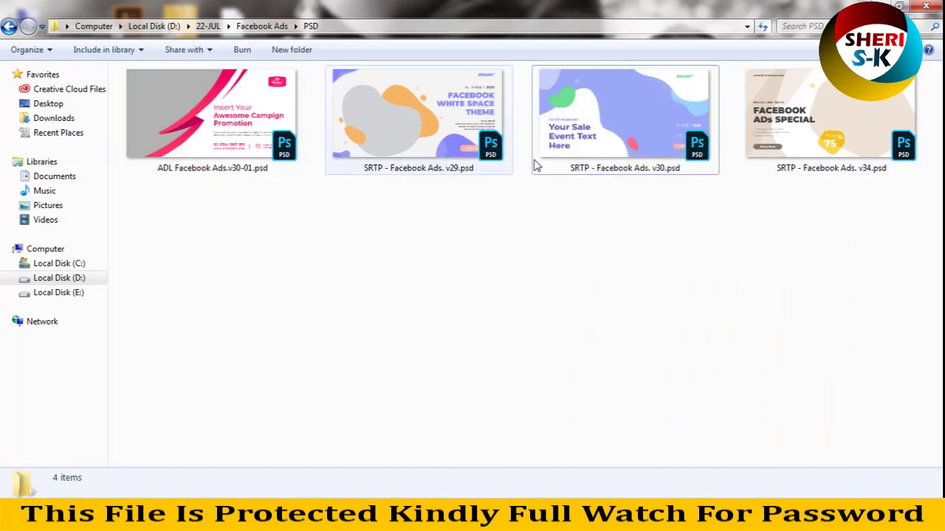
click(424, 135)
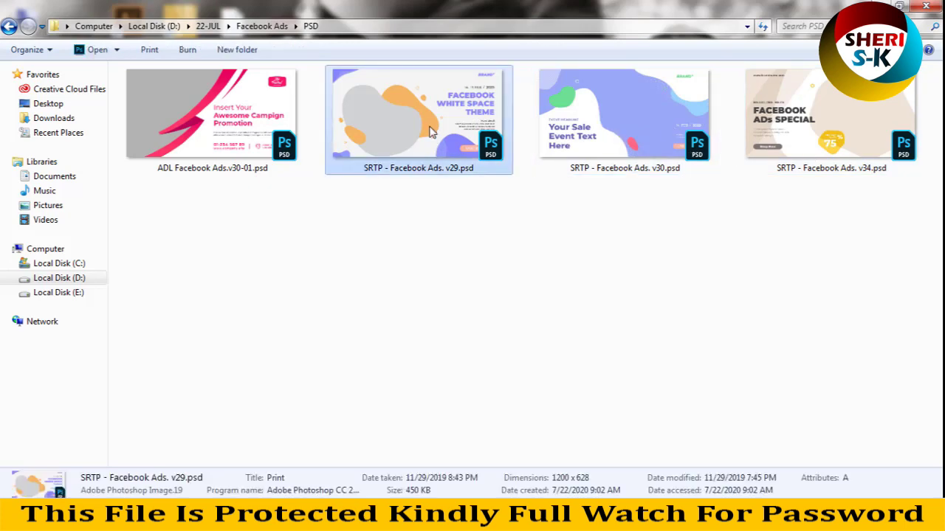
double_click(426, 139)
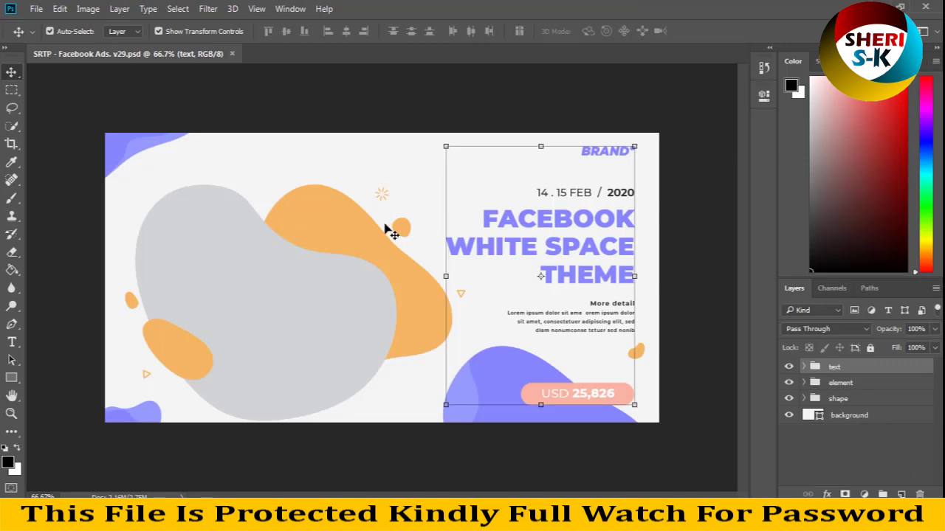
Inspect the grey and orange blob shapes and their layers, ending on the large grey blob layer
click(316, 284)
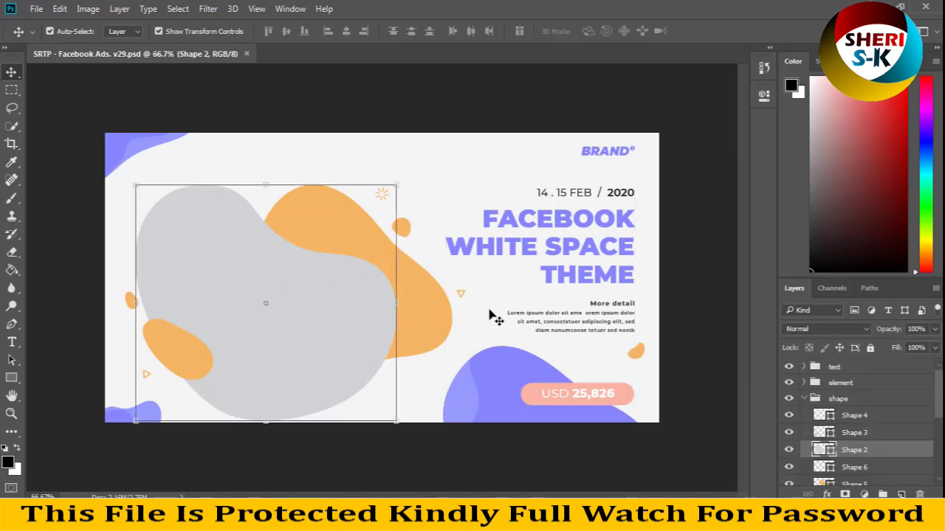
click(444, 325)
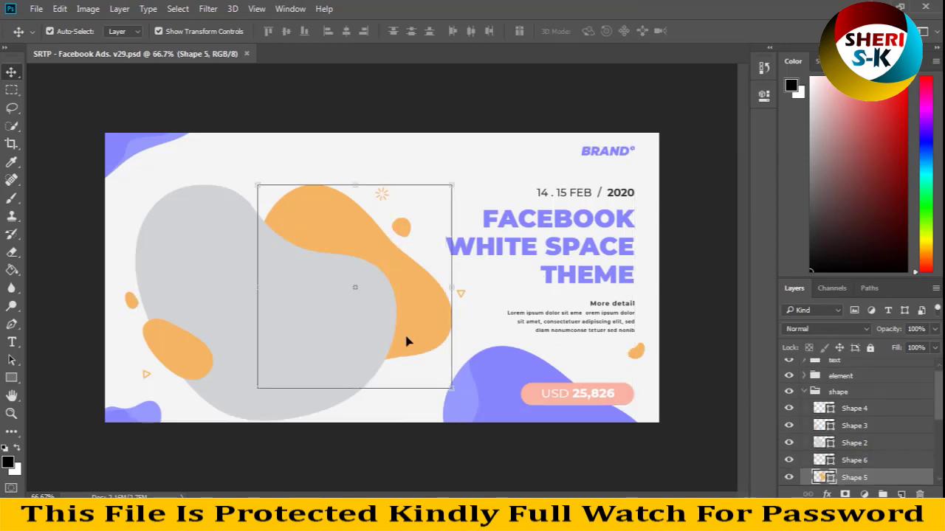
click(236, 321)
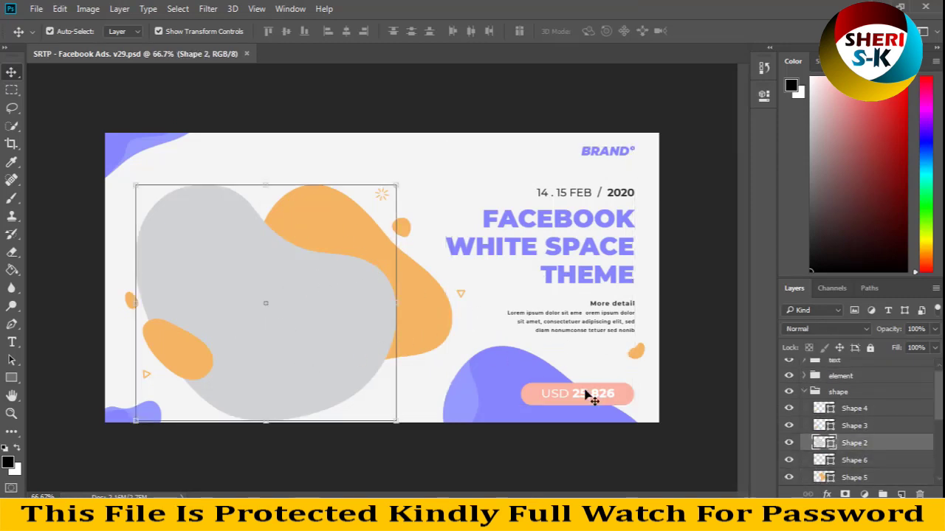
scroll(835, 415, down, 2)
scroll(836, 415, down, 2)
scroll(835, 416, up, 2)
scroll(836, 417, up, 3)
scroll(835, 417, down, 1)
click(845, 402)
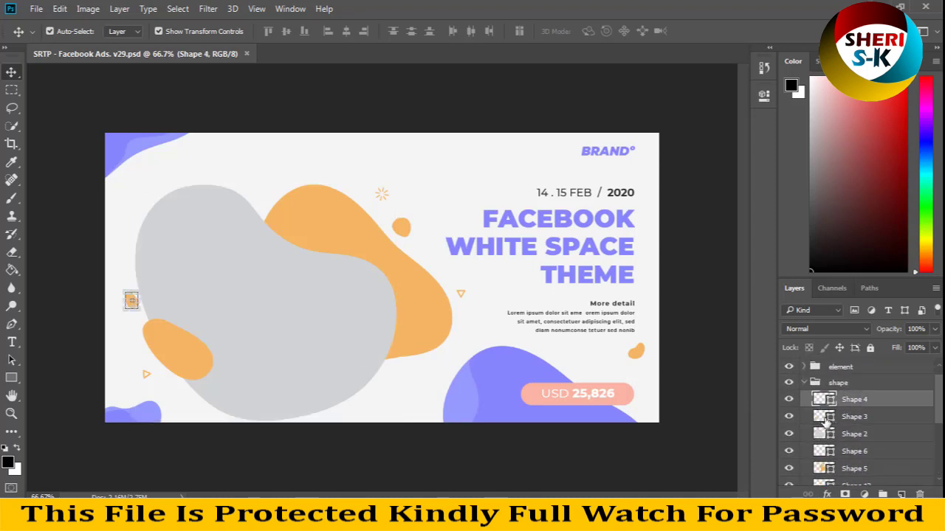
click(851, 417)
click(850, 435)
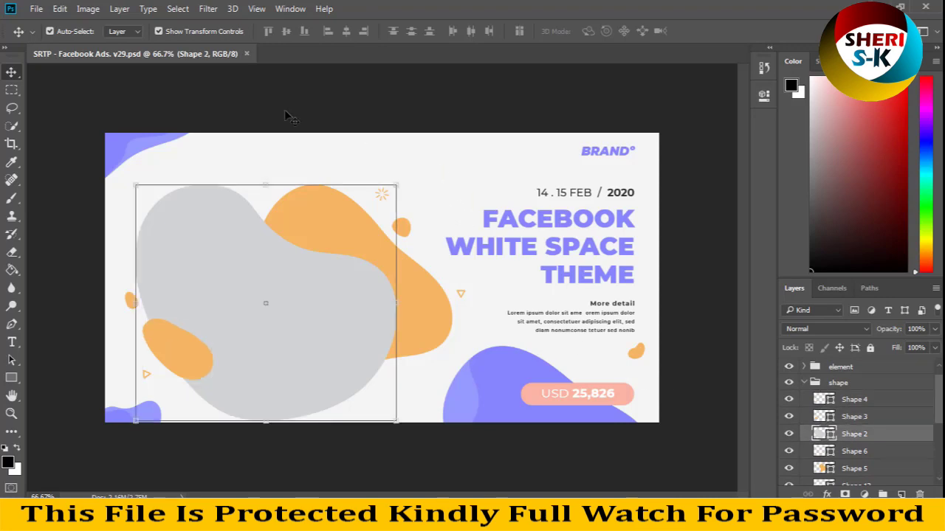
Open and dismiss the File menu, then bring it up again to open a photo
click(34, 11)
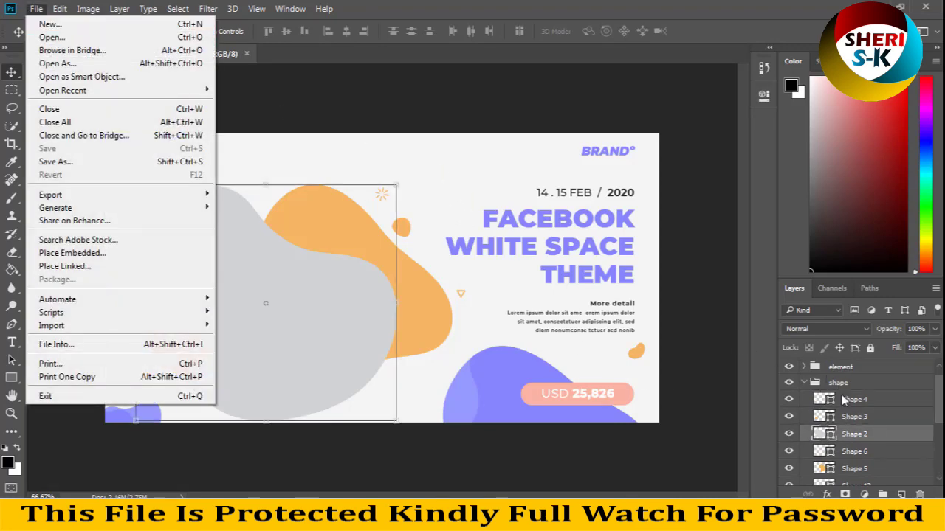
click(655, 384)
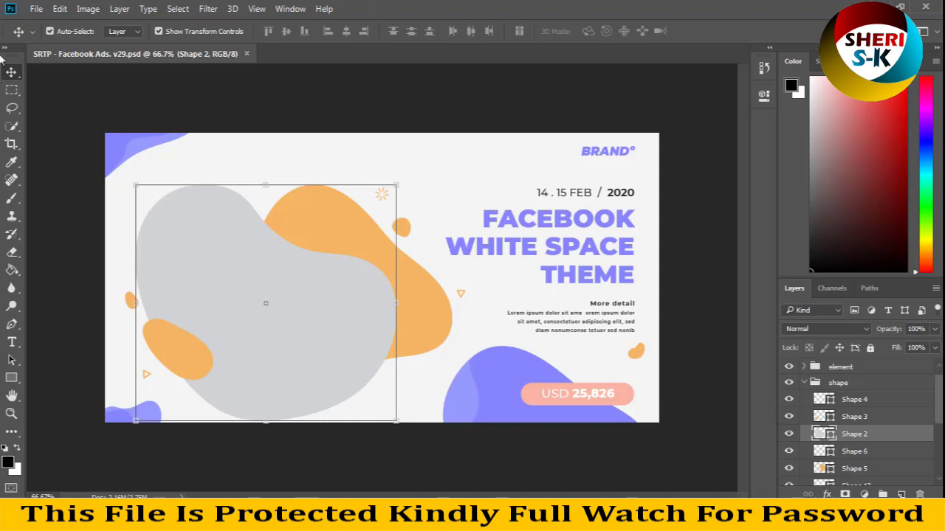
click(36, 9)
Open the woman-holding-a-card jpeg, drag it into the ad as a new layer, and close it
click(44, 35)
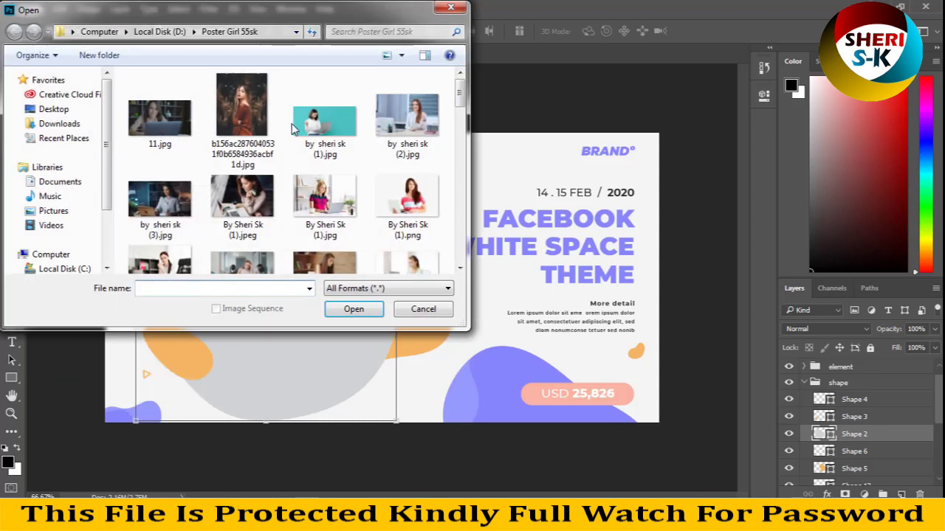
click(332, 198)
click(242, 198)
click(353, 309)
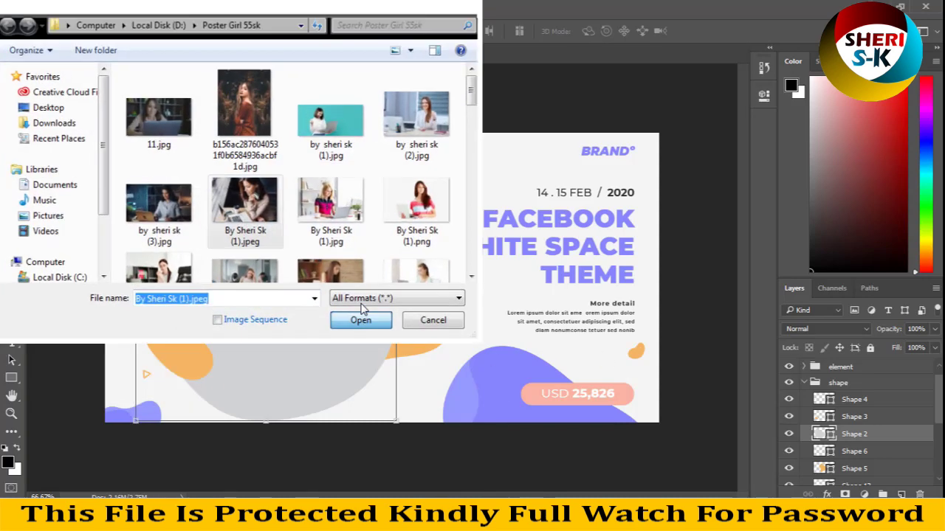
drag(332, 53, 523, 181)
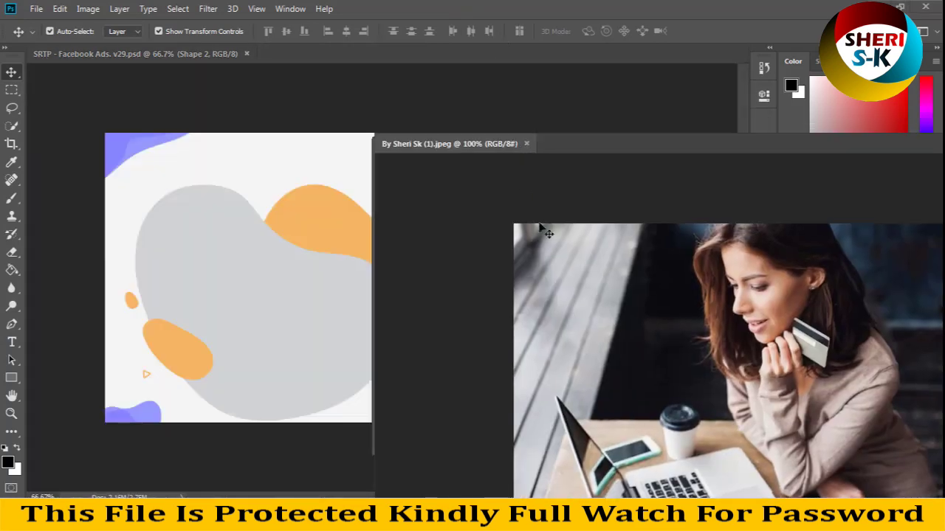
drag(561, 264, 244, 292)
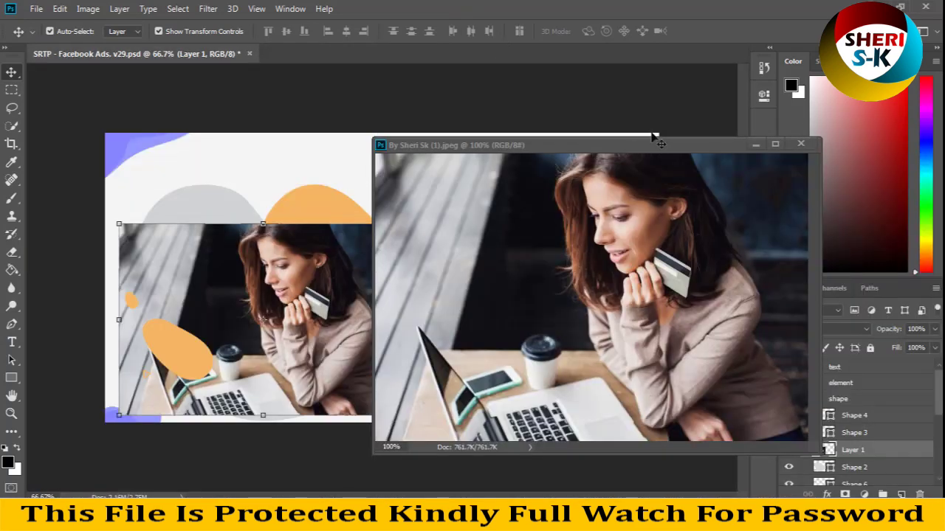
click(801, 143)
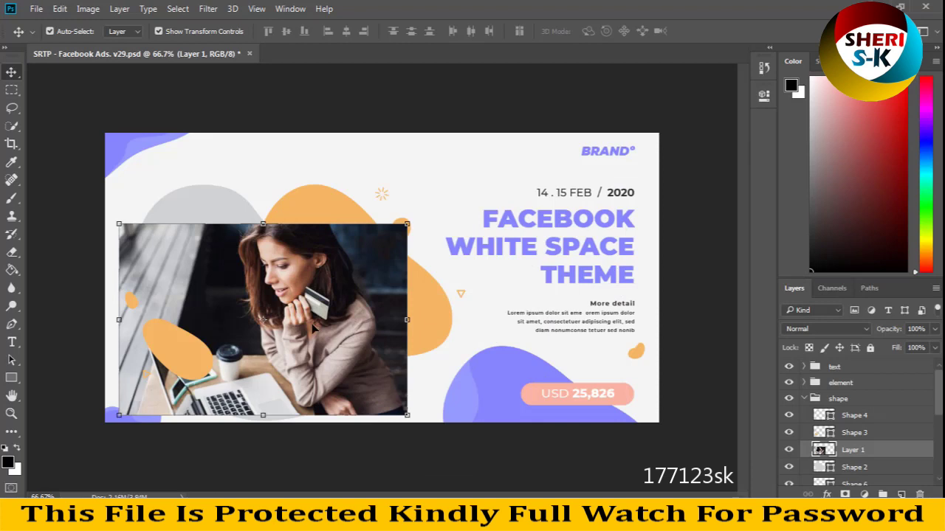
Move the card photo over the grey blob and clip it to the blob shape
click(856, 468)
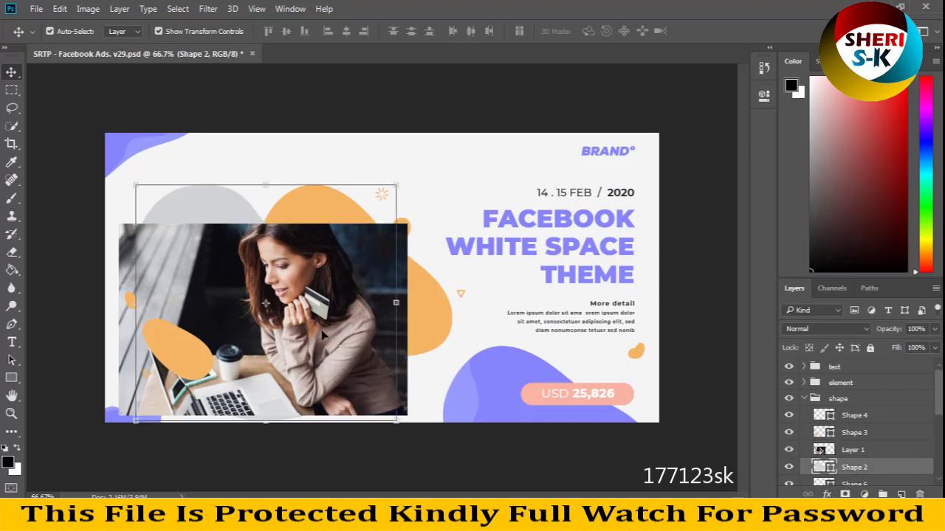
click(852, 450)
drag(332, 255, 335, 223)
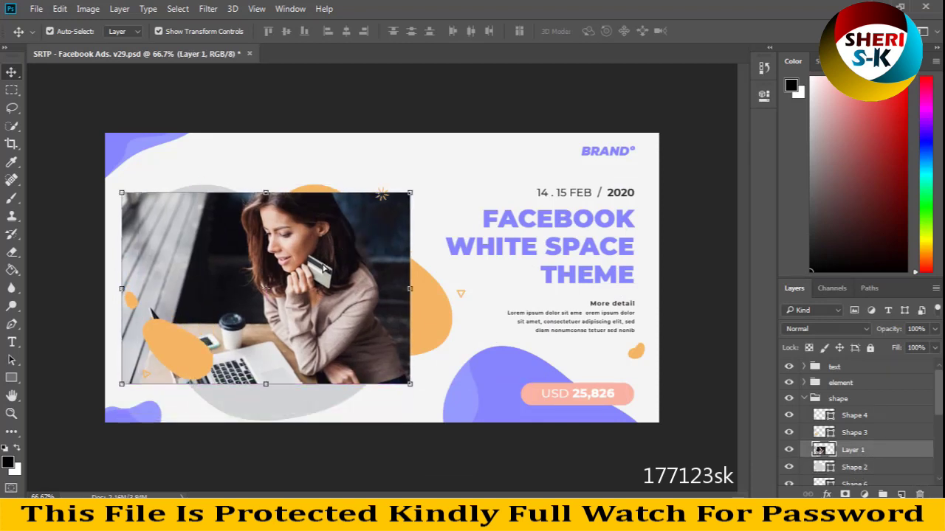
right_click(865, 454)
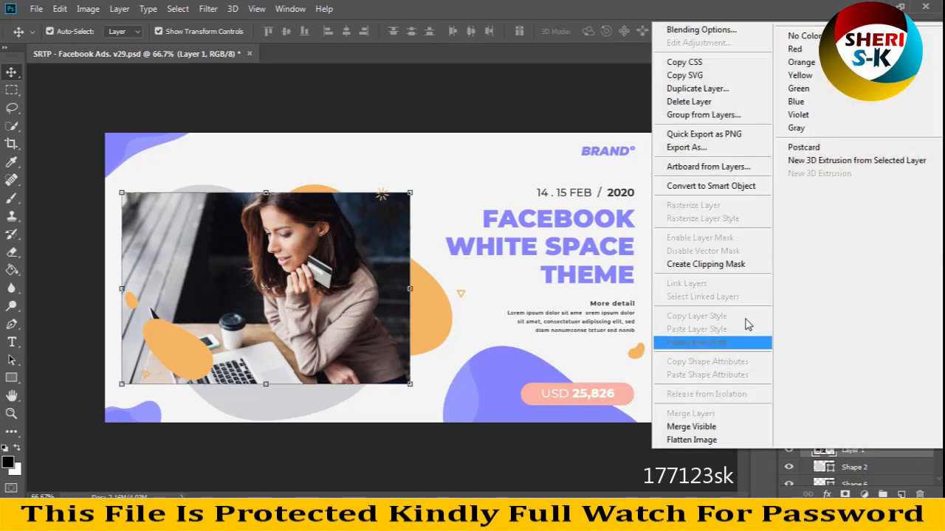
click(723, 271)
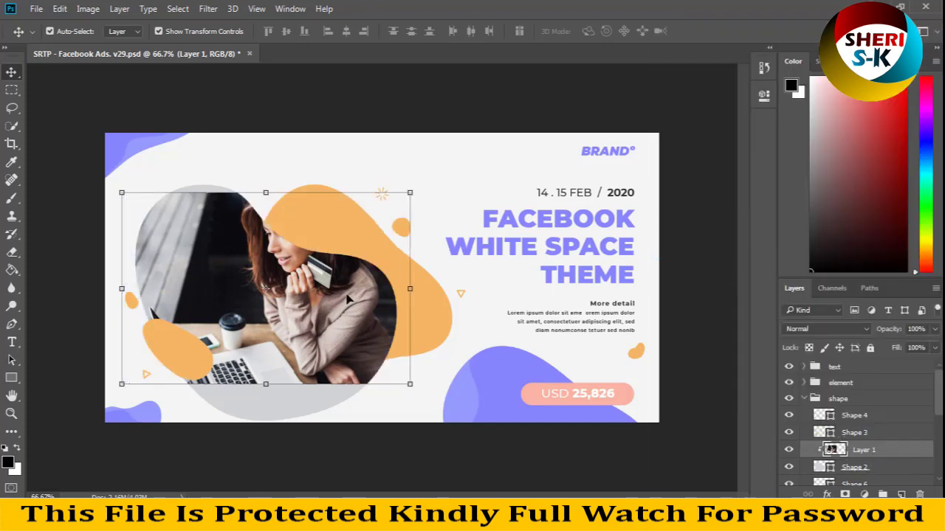
Scale the card photo to about 122% and position it to fill the grey blob
drag(347, 299, 304, 294)
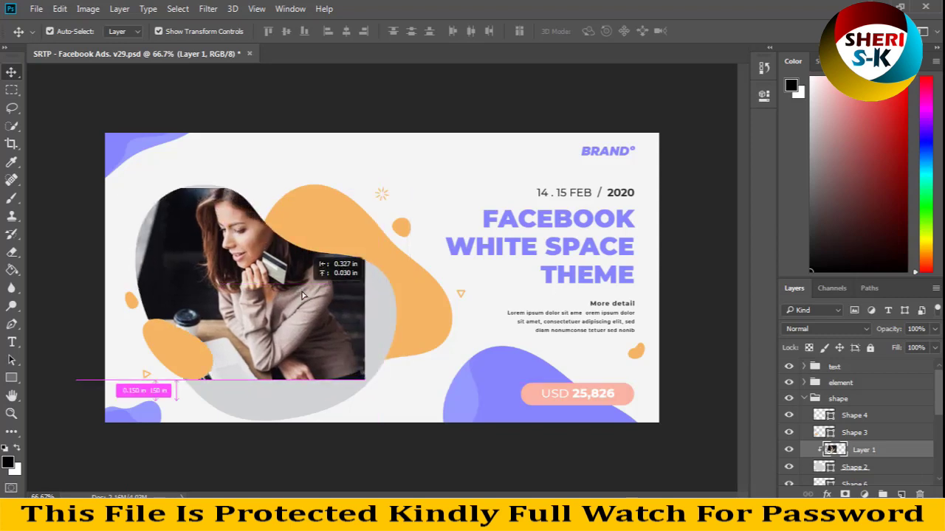
drag(365, 380, 431, 402)
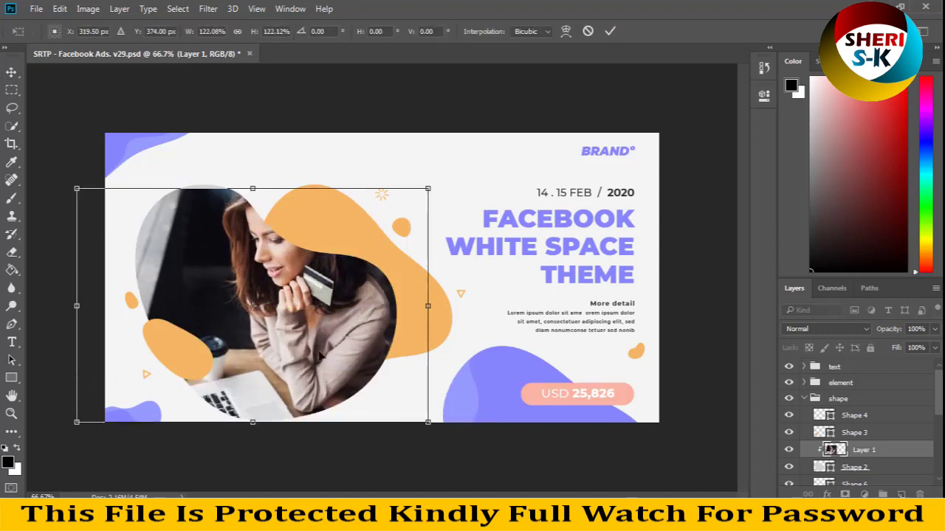
drag(307, 341, 280, 339)
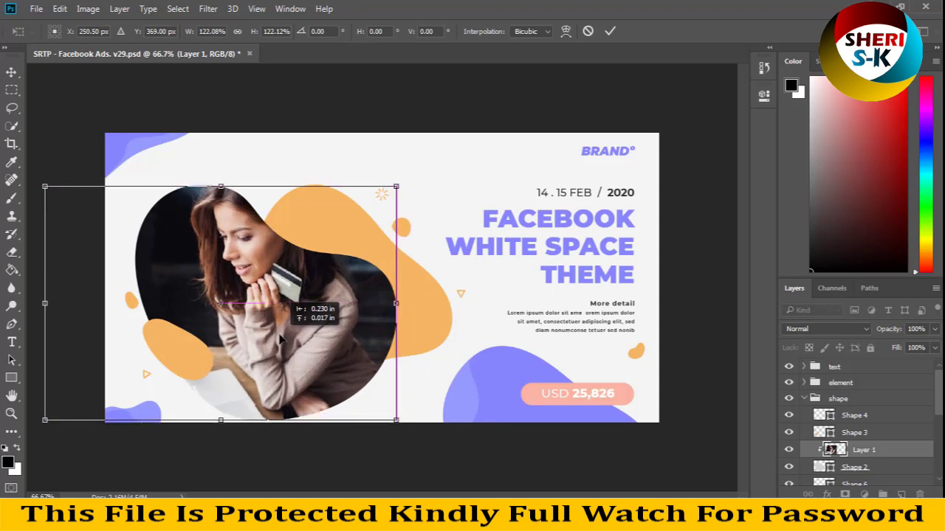
drag(280, 340, 281, 338)
key(Return)
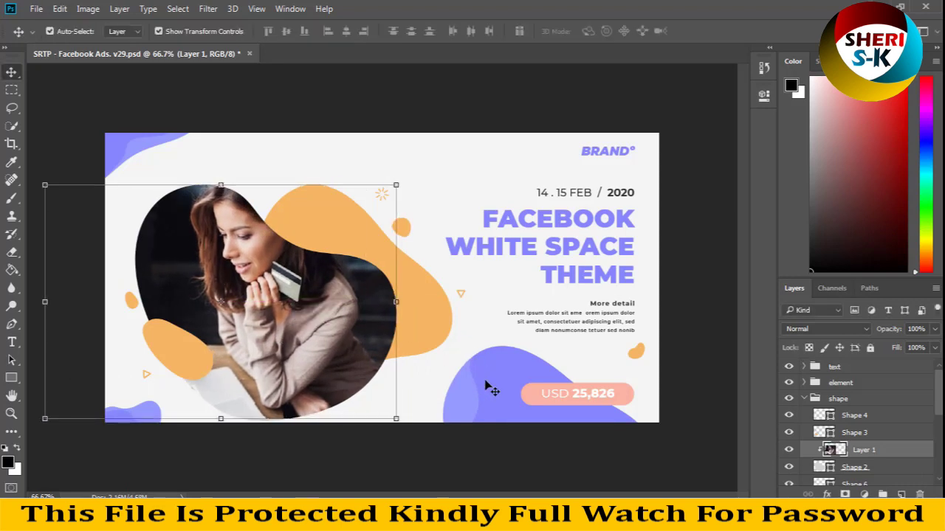
click(490, 380)
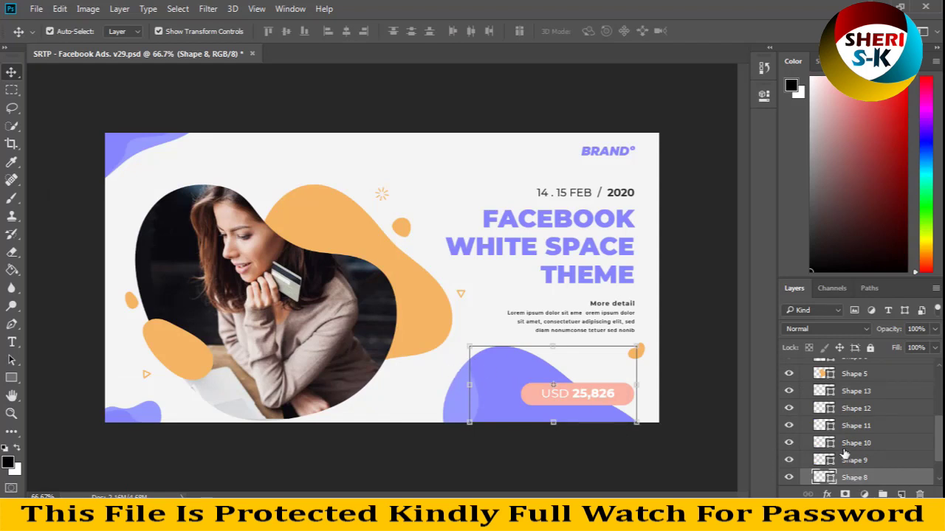
Open By Sheri Sk (1).png and drag the smiling woman in pink into the ad
click(428, 326)
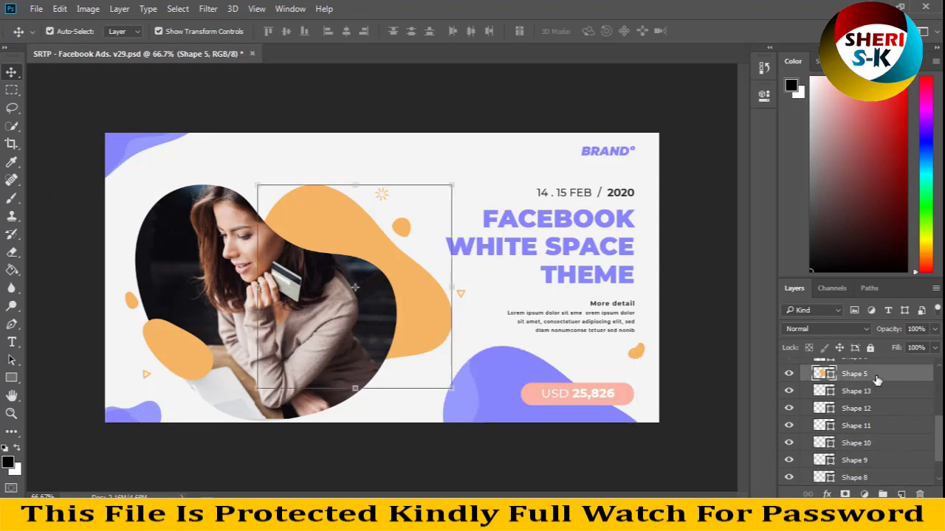
scroll(876, 395, up, 1)
click(36, 9)
click(45, 34)
click(420, 203)
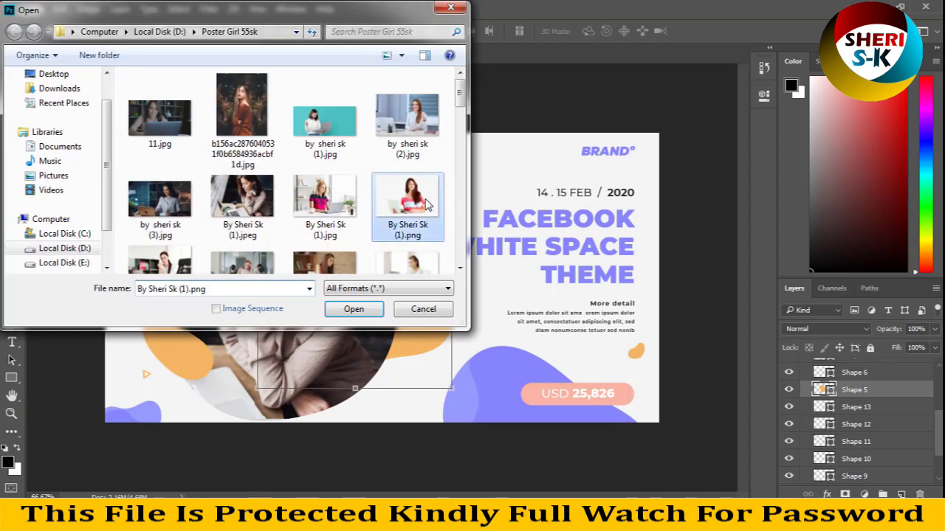
double_click(428, 203)
mouse_move(442, 53)
mouse_down()
mouse_move(549, 201)
mouse_move(348, 211)
mouse_up()
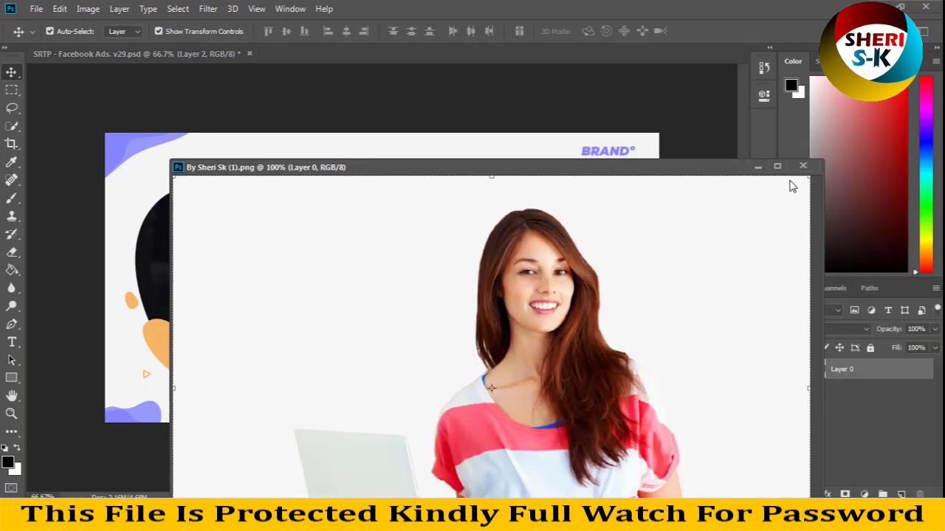
click(761, 166)
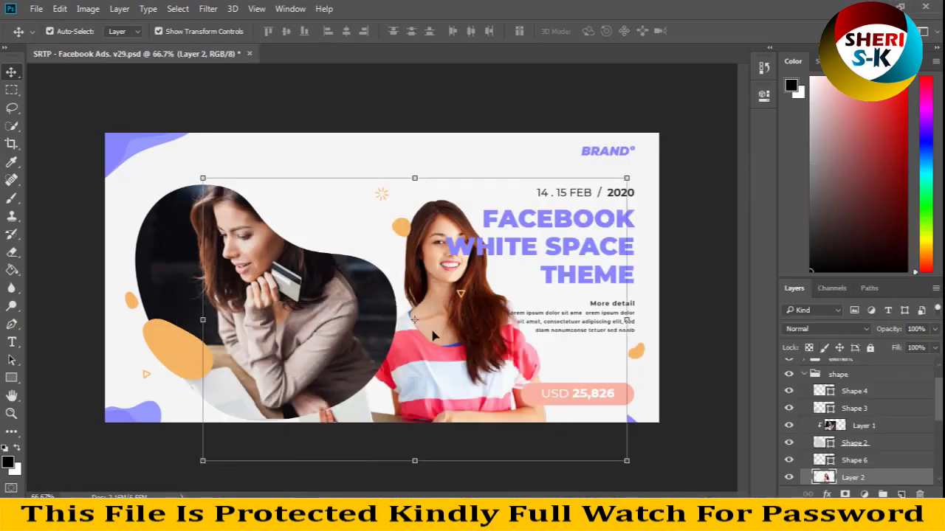
Move Layer 2 above Shape 6, clip it to the orange blob, and position the woman inside
drag(434, 336, 327, 258)
scroll(856, 441, down, 1)
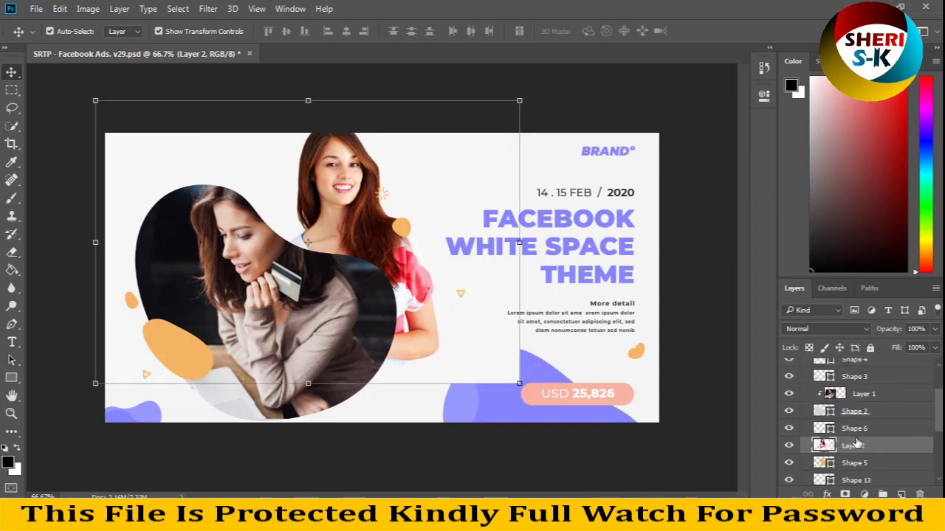
right_click(856, 448)
click(712, 262)
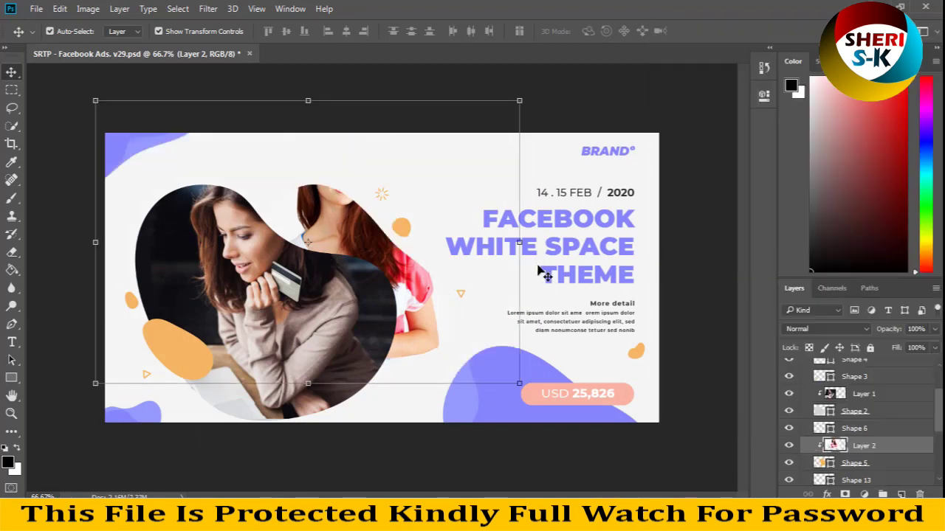
drag(361, 237, 329, 267)
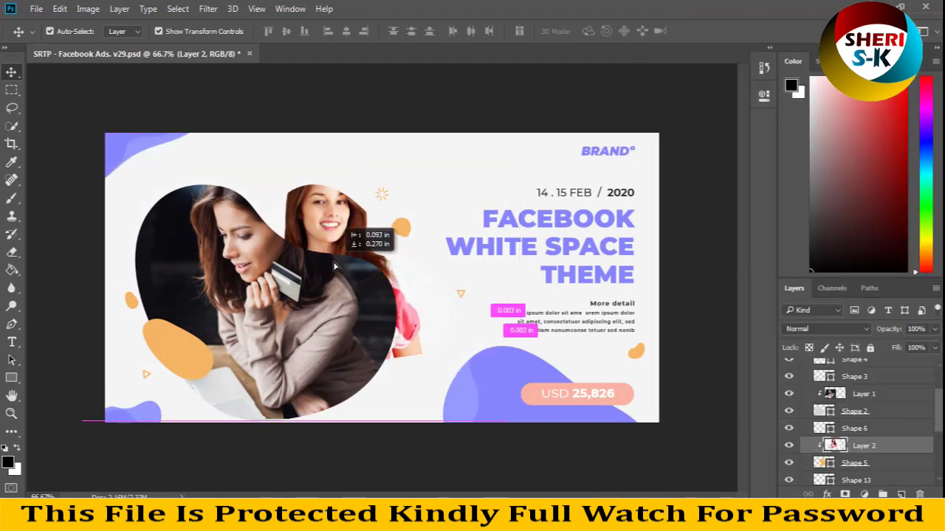
mouse_move(330, 268)
mouse_down()
mouse_move(320, 267)
mouse_move(364, 233)
mouse_up()
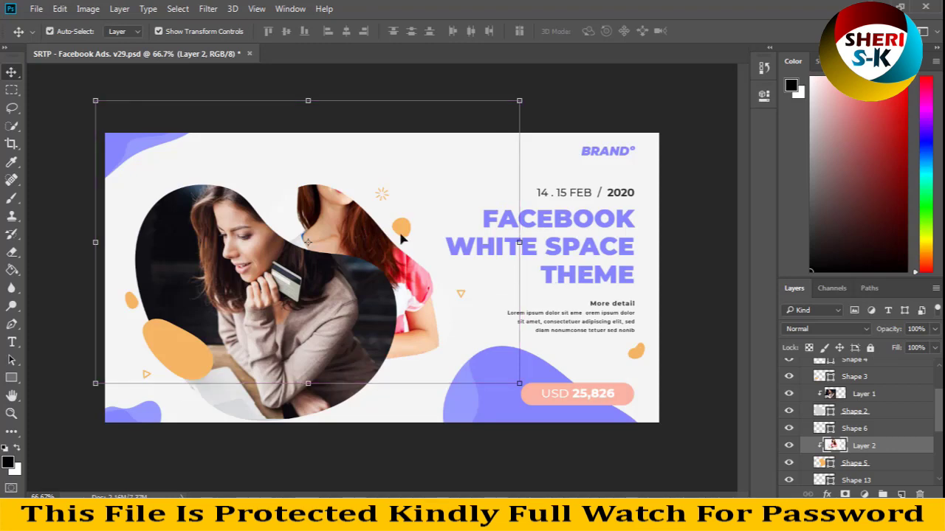
click(11, 89)
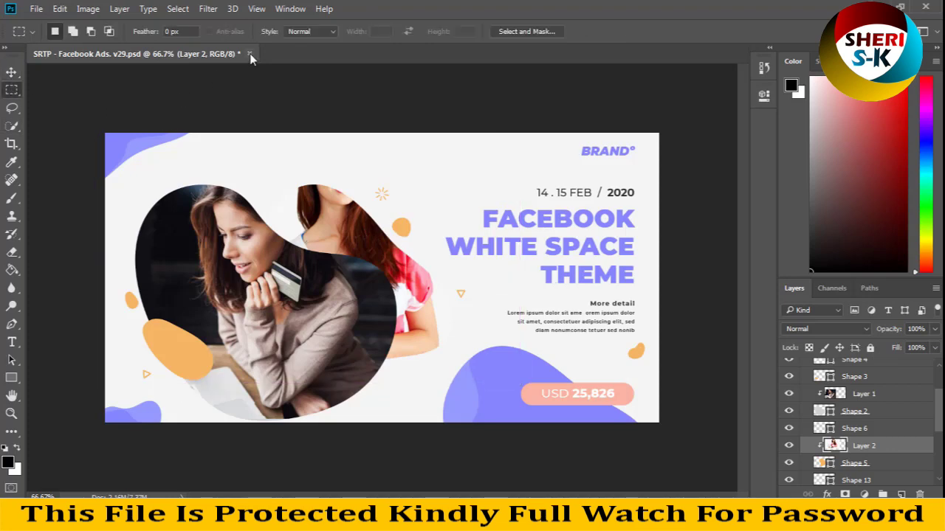